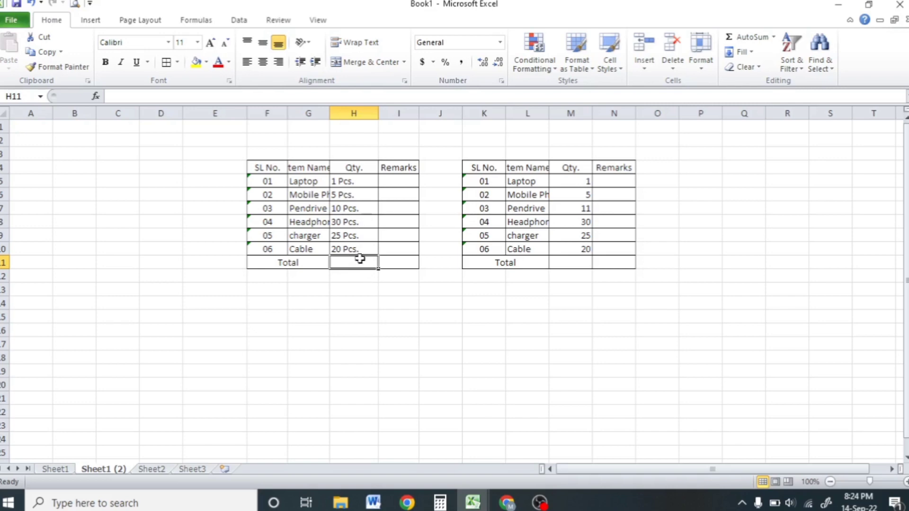
Step: Auto-fit the width of the first table's Item Name column (G) to its longest entry
scroll(360, 270, "up", 4)
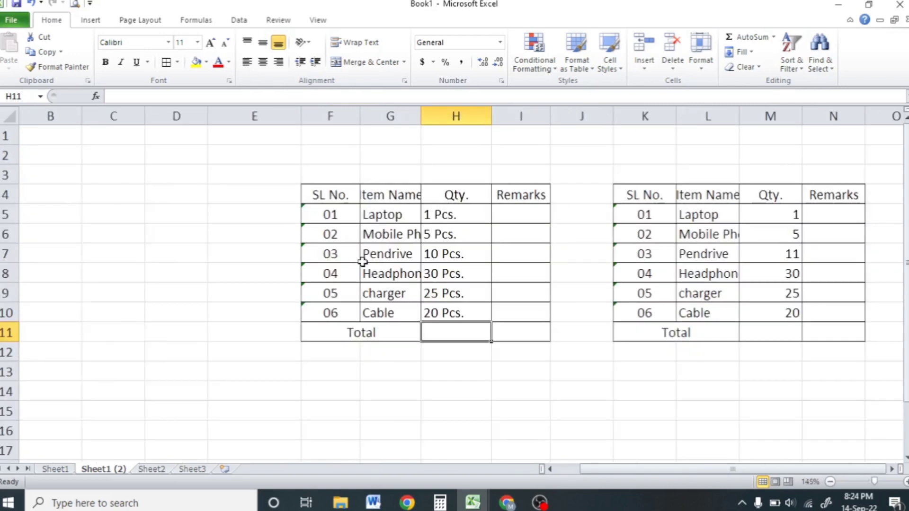
left_click(362, 226)
left_click(371, 248)
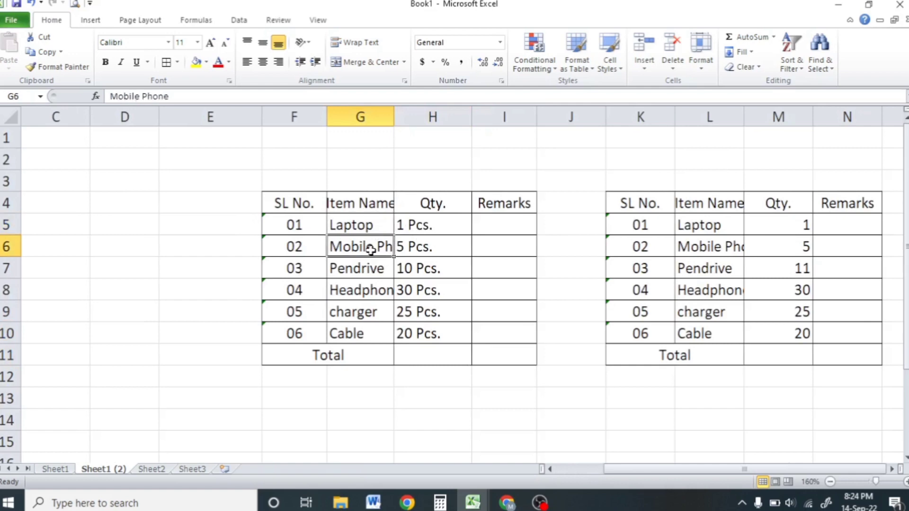
left_click(427, 249)
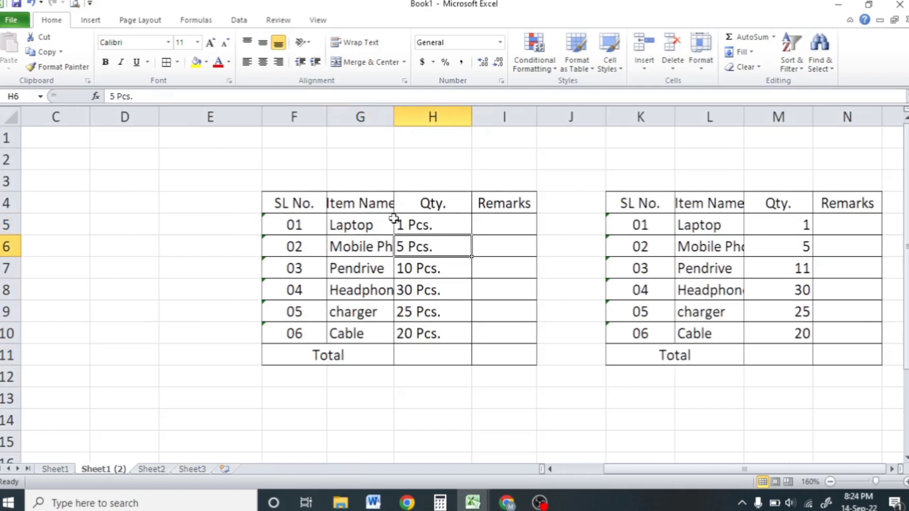
double_click(393, 117)
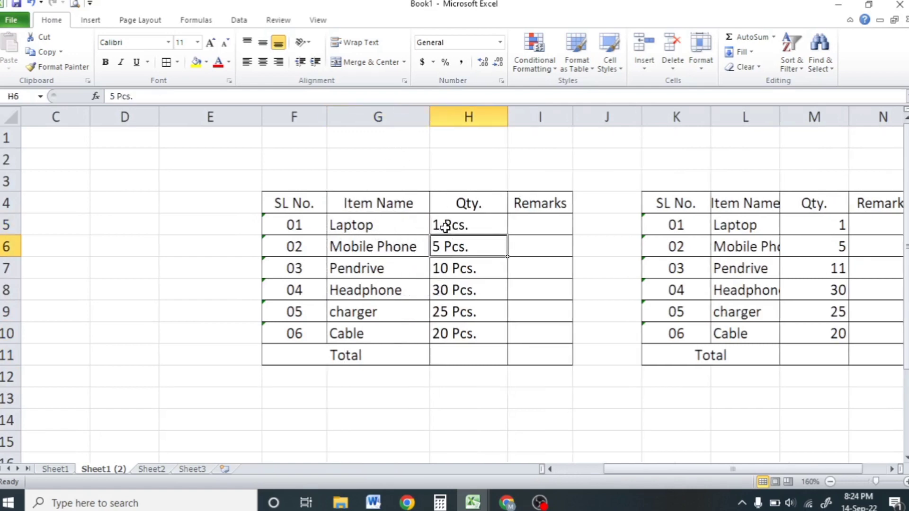
Step: Try to total the first table's Qty. values H5:H10 in cell H11 with AutoSum
left_click_drag(444, 224, 451, 249)
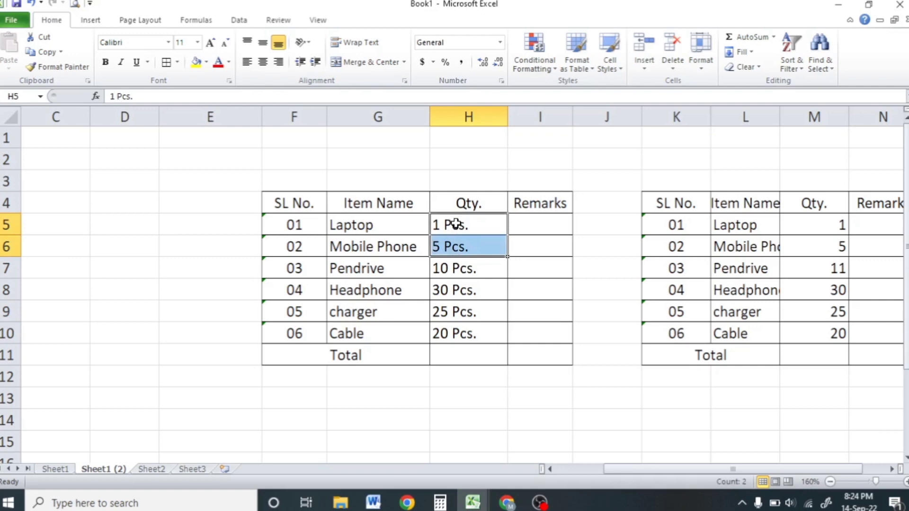
left_click(458, 346)
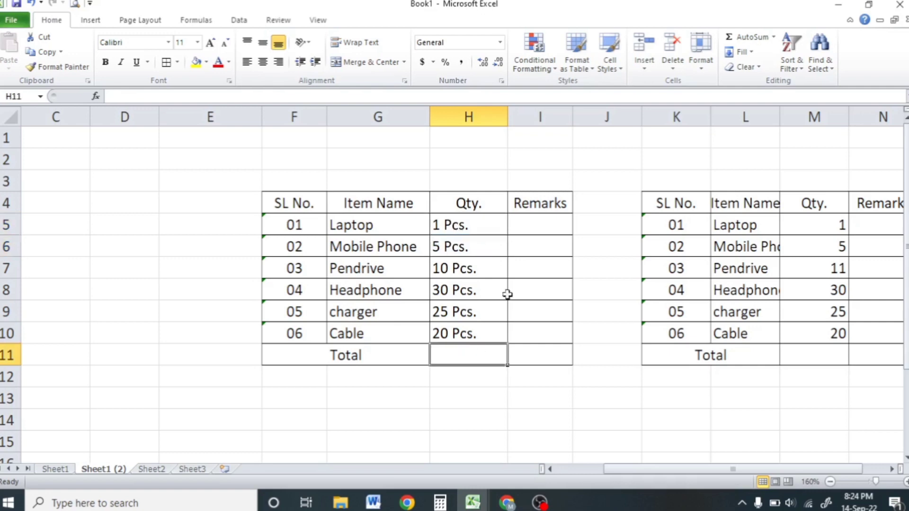
left_click(741, 36)
left_click_drag(463, 224, 465, 333)
key("Return")
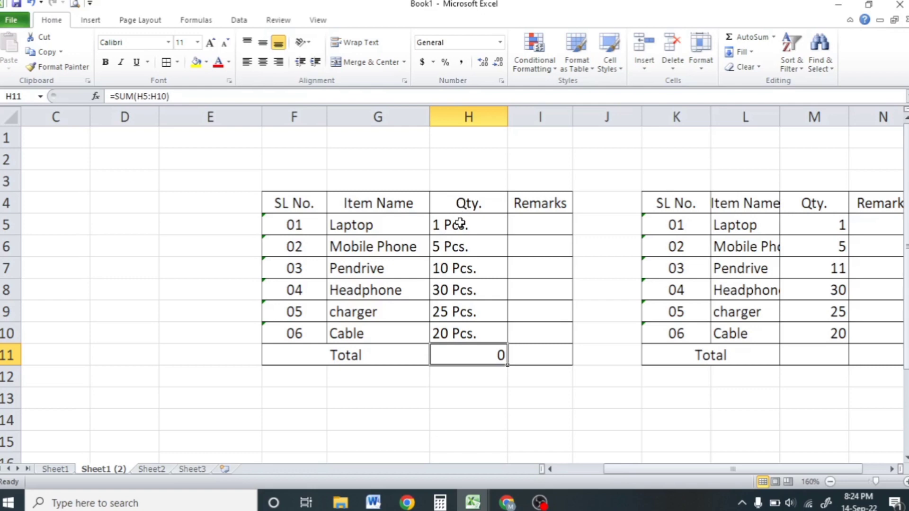
Step: Clear the SUM formula from the first table's Total cell H11
left_click_drag(456, 225, 452, 336)
left_click(450, 357)
key("Delete")
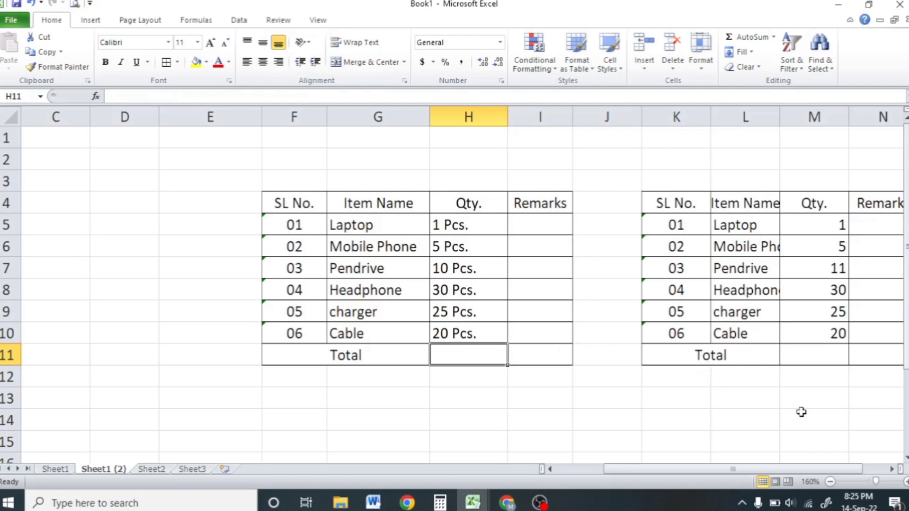
Step: Compare the Qty. entries with Pcs. text in column H with the plain numbers in column M
left_click_drag(846, 471, 892, 475)
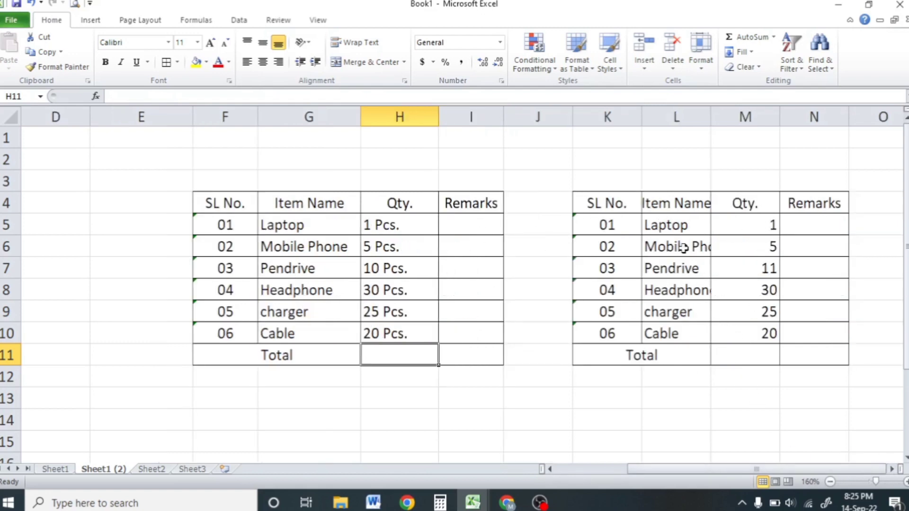
left_click(747, 238)
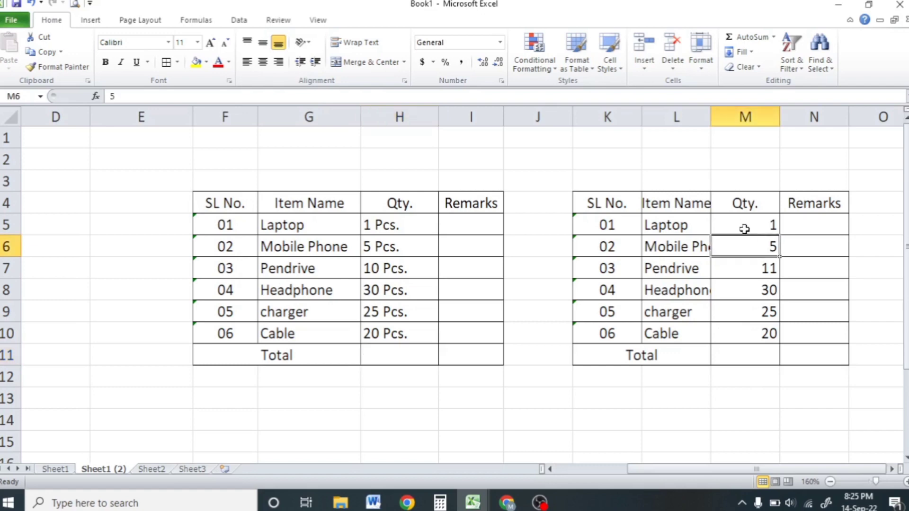
left_click(744, 229)
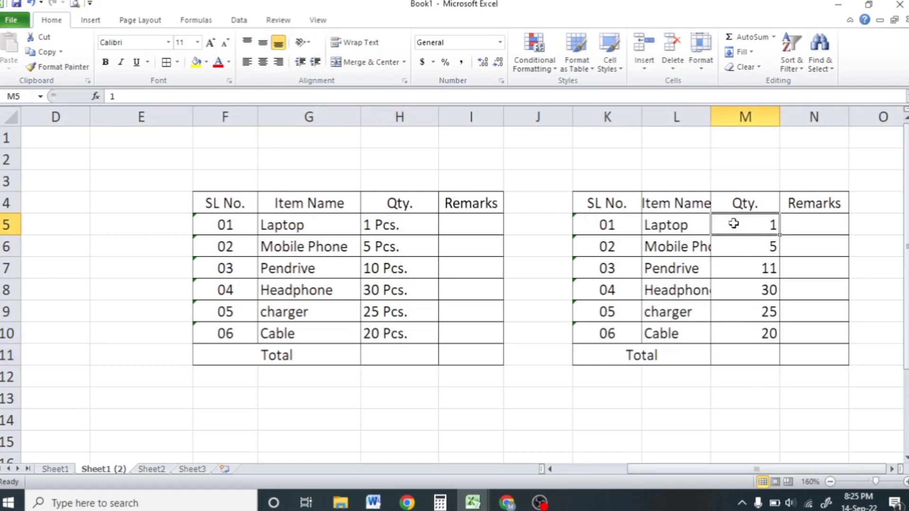
left_click_drag(383, 228, 414, 368)
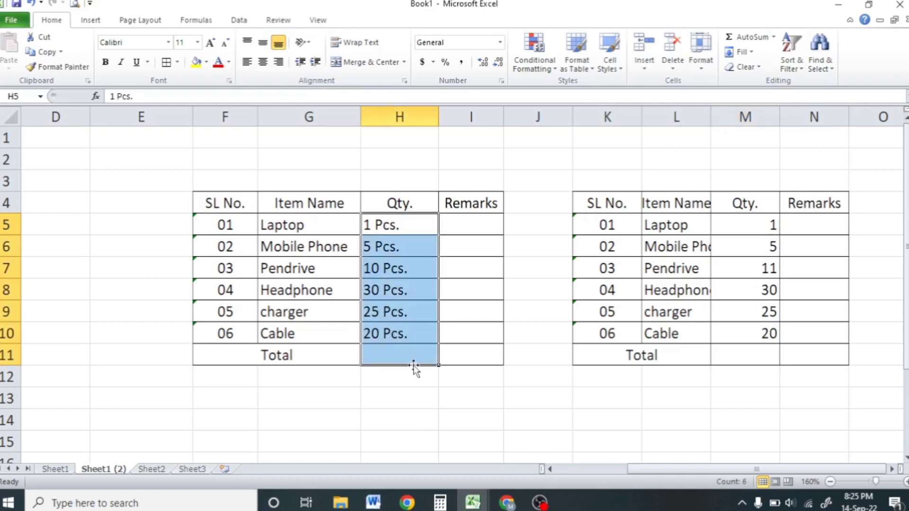
left_click(765, 364)
left_click(764, 238)
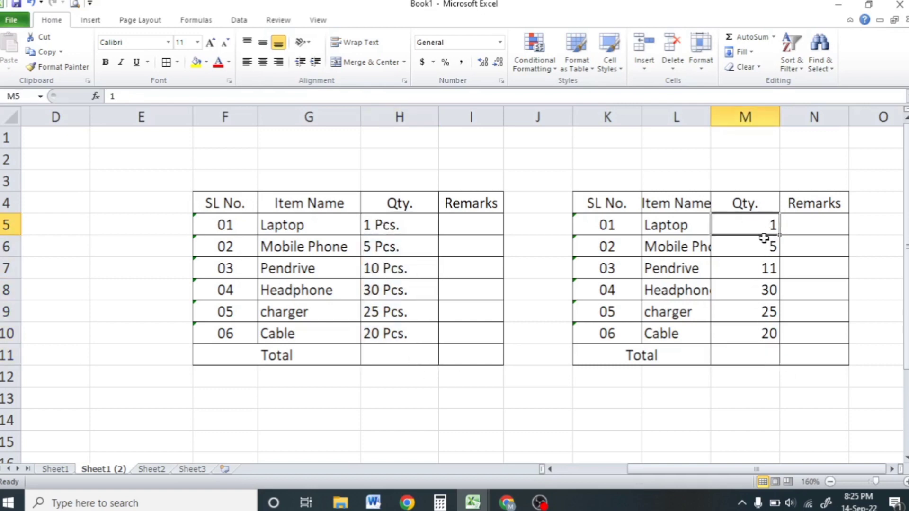
left_click_drag(764, 238, 759, 336)
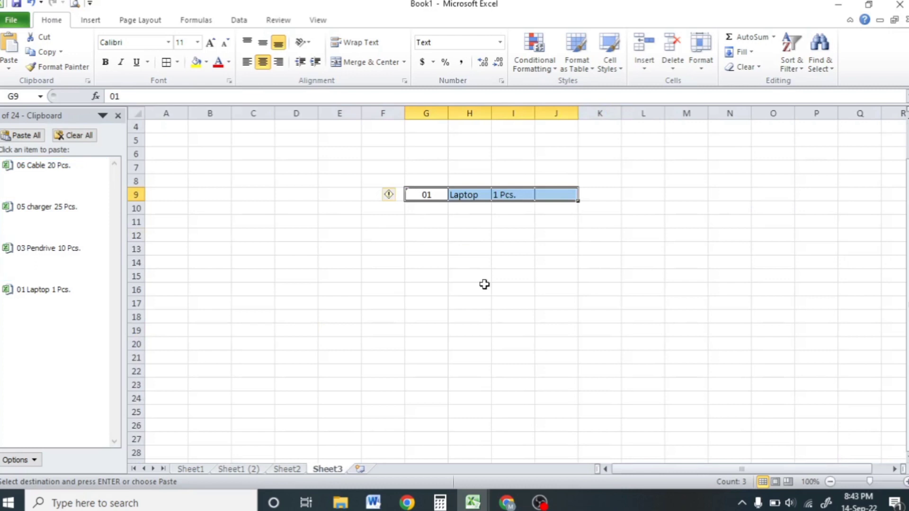
Step: Paste all collected clipboard items into Sheet3 starting at cell G13
scroll(440, 288, "up", 1)
left_click(440, 287)
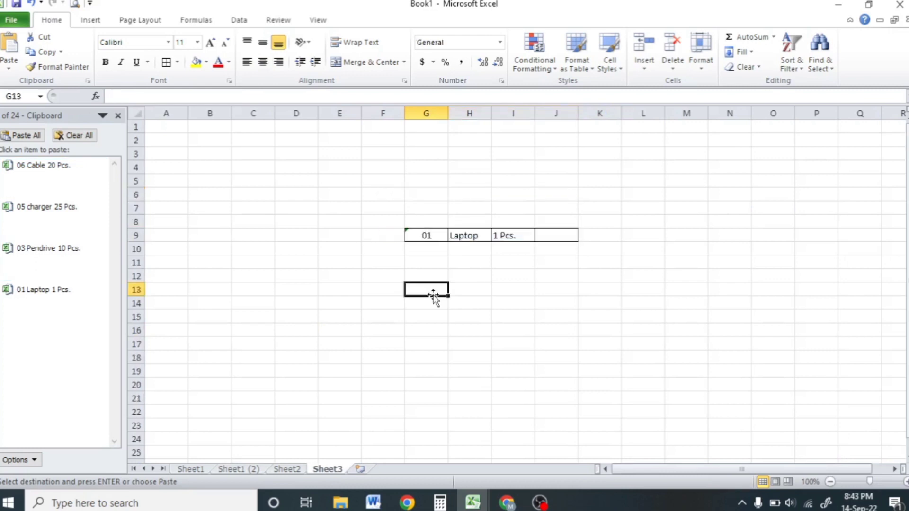
left_click(19, 136)
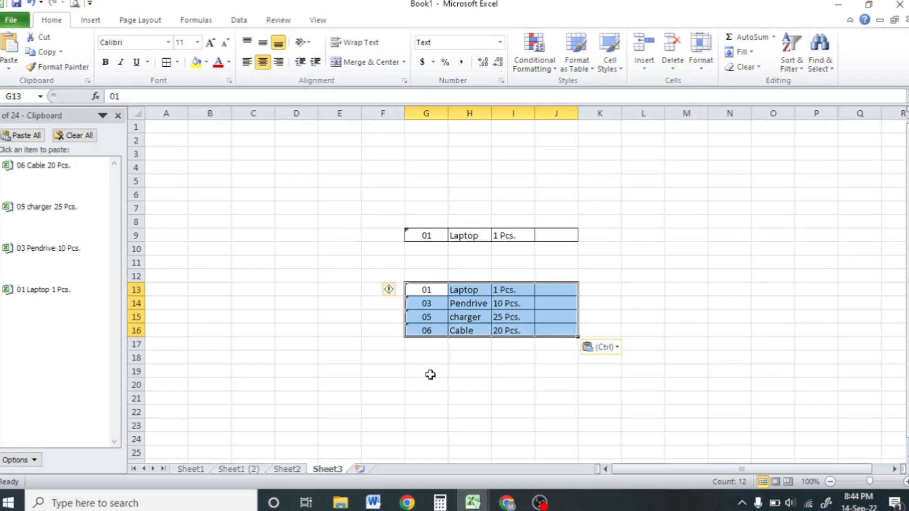
Step: Switch to the Salary Sheet Demo workbook and close its clipboard pane
left_click(472, 502)
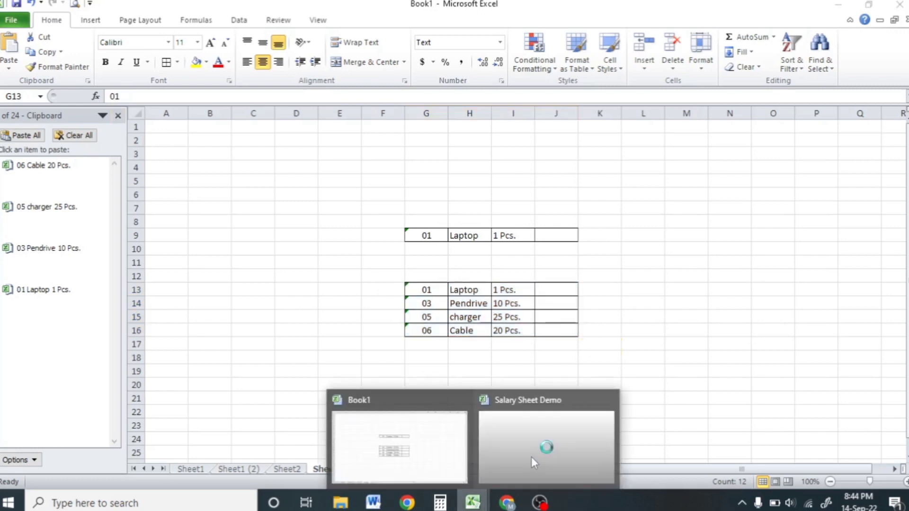
left_click(532, 457)
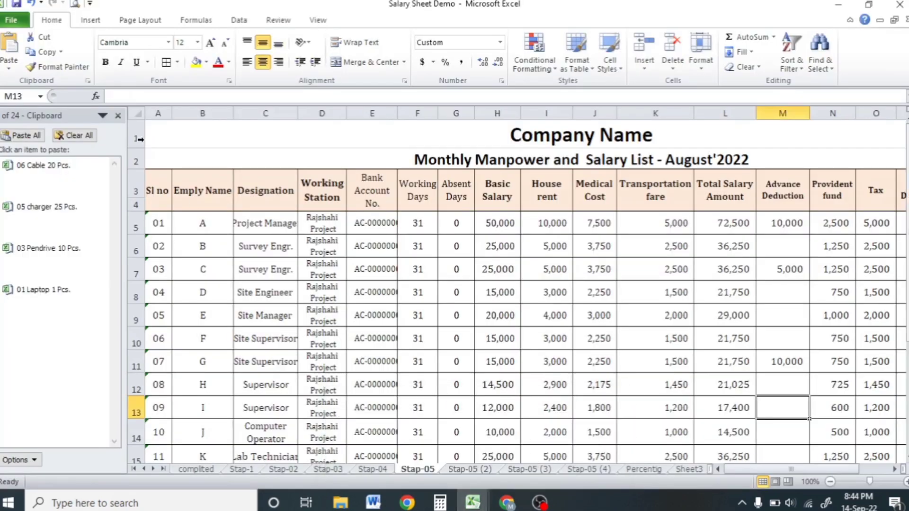
left_click(118, 115)
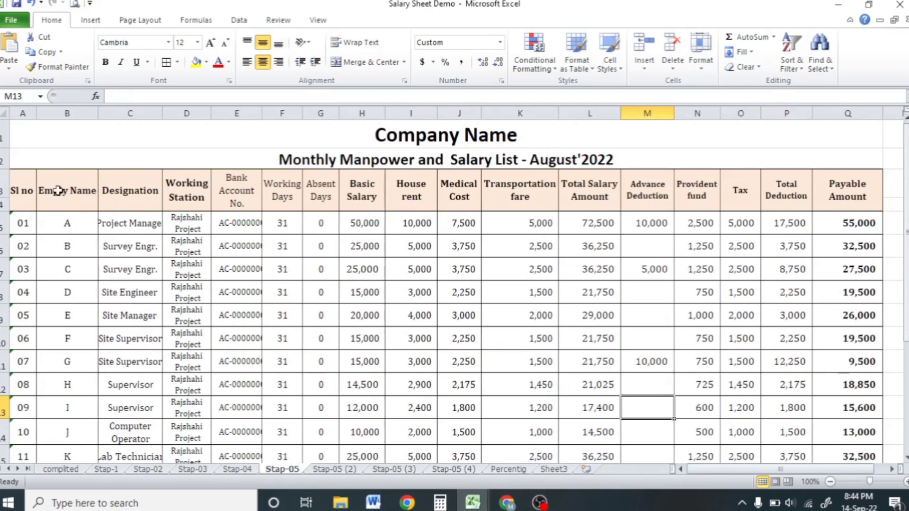
Step: Manually widen the Designation column (C) so that Project Manager in C5 fits
scroll(56, 192, "down", 1)
scroll(56, 192, "up", 1)
left_click(144, 219)
left_click_drag(144, 219, 142, 384)
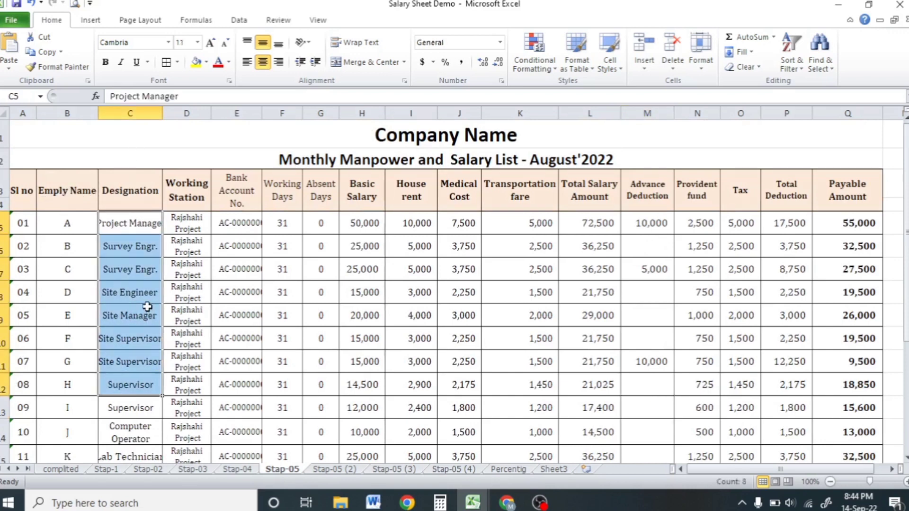
left_click(142, 222)
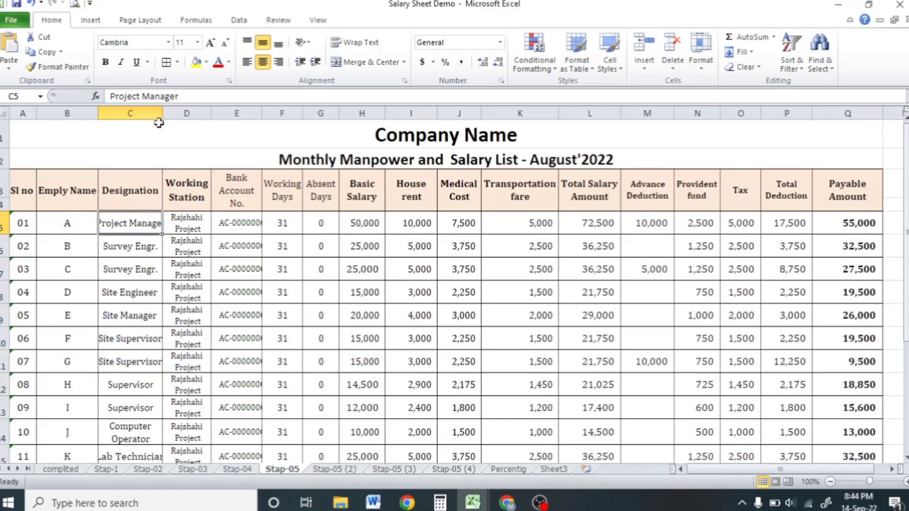
left_click_drag(162, 113, 198, 113)
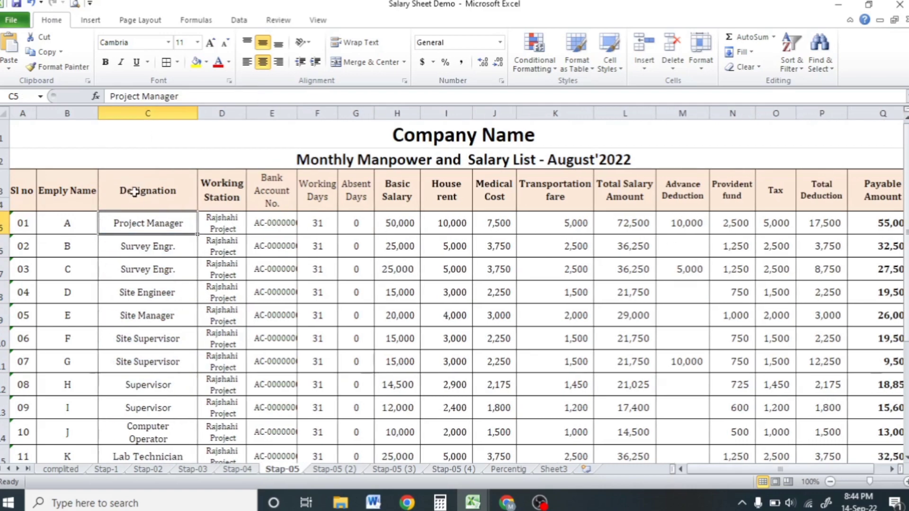
Step: Auto-fit the Designation column (C) to its contents and widen it slightly by hand
double_click(197, 114)
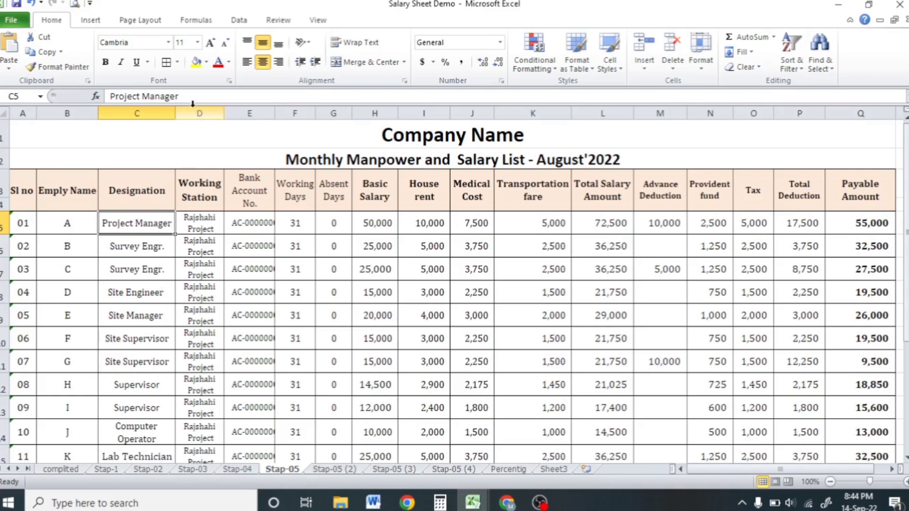
left_click(176, 114)
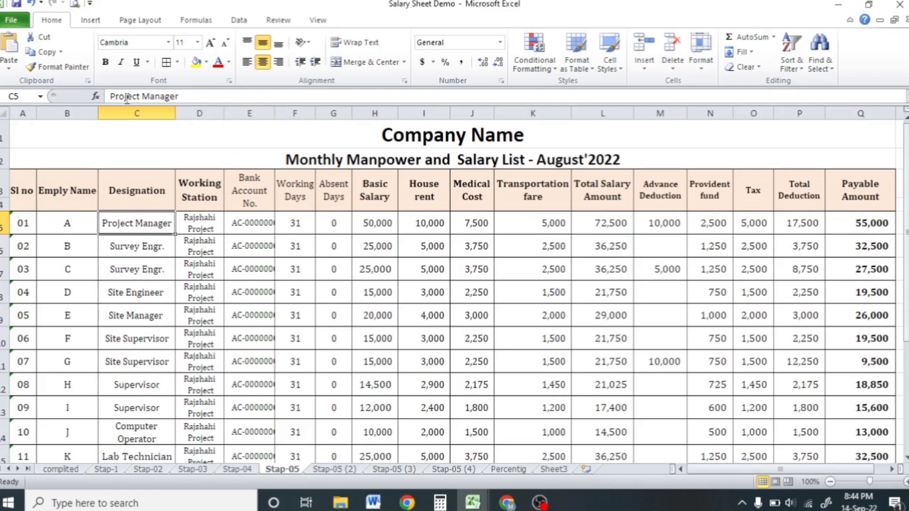
mouse_move(176, 113)
left_mouse_down()
mouse_move(199, 116)
mouse_move(183, 115)
left_mouse_up()
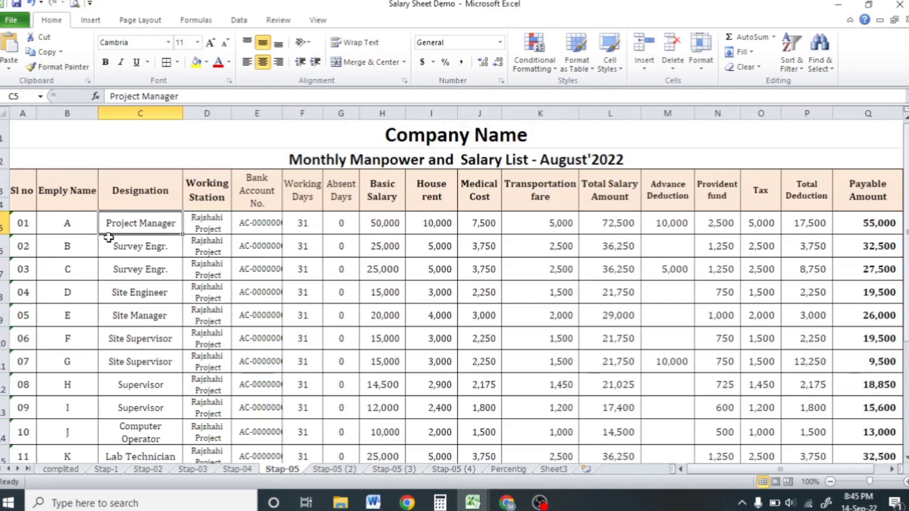
Step: Select the whole salary table and apply AutoFit Column Width to all its columns
key("ctrl+a")
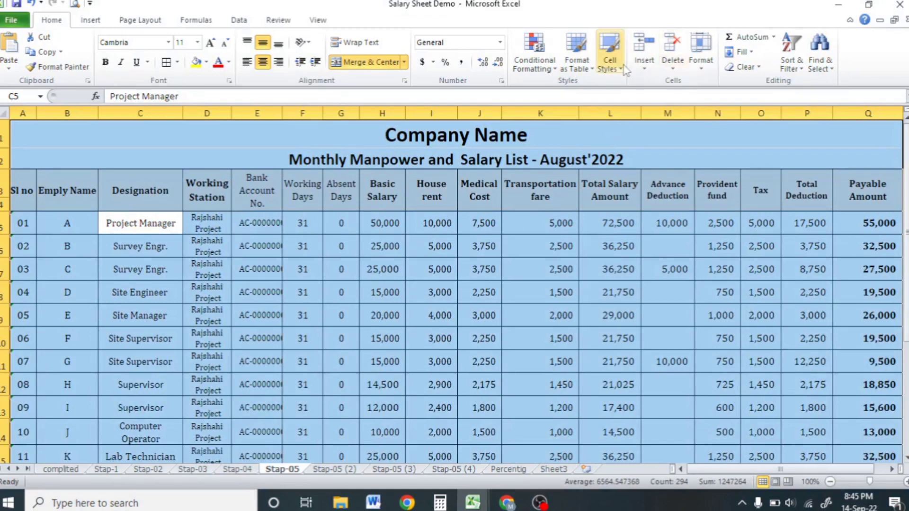
left_click(700, 71)
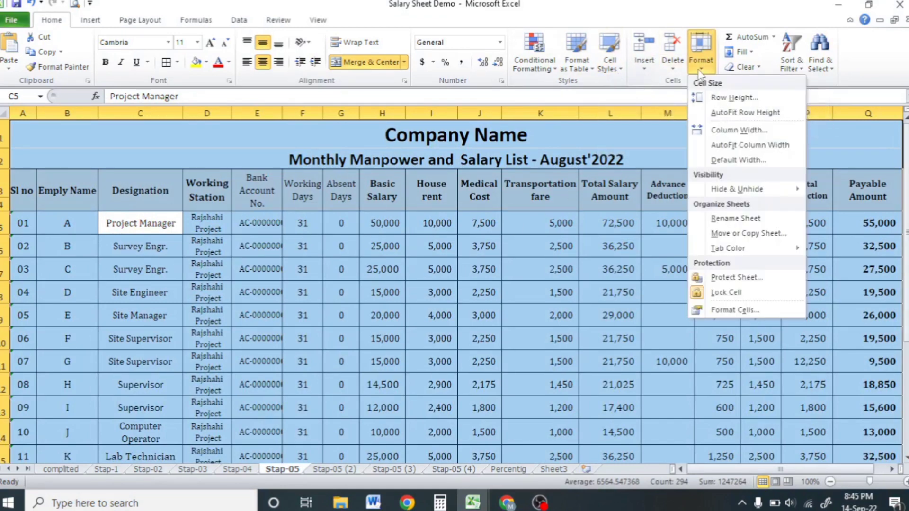
left_click(755, 148)
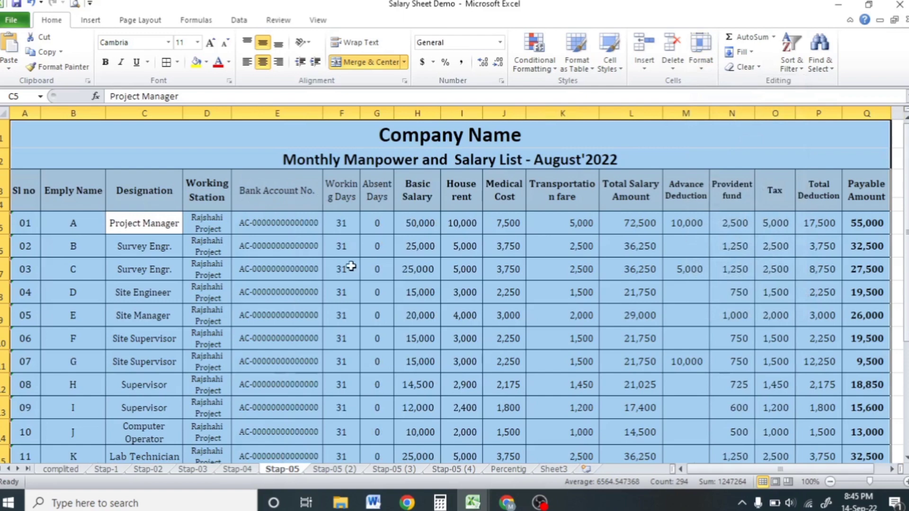
scroll(315, 219, "down", 2)
left_click(295, 190)
scroll(287, 184, "up", 2)
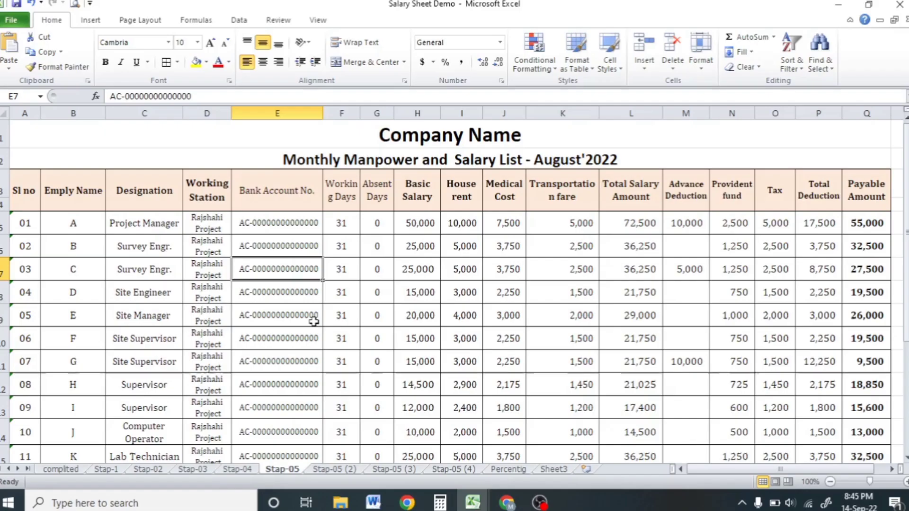
Step: Switch back to the Book1 workbook and open Sheet2 with the manpower list
mouse_move(472, 501)
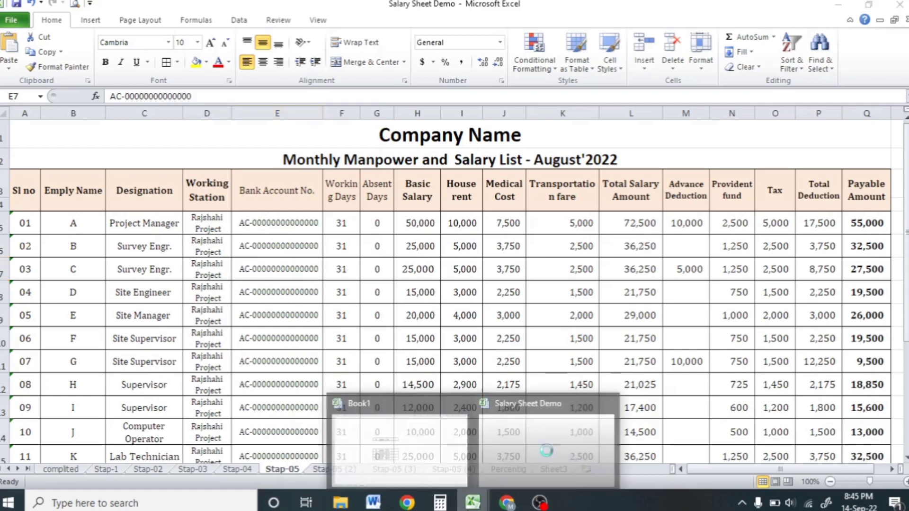
left_click(433, 454)
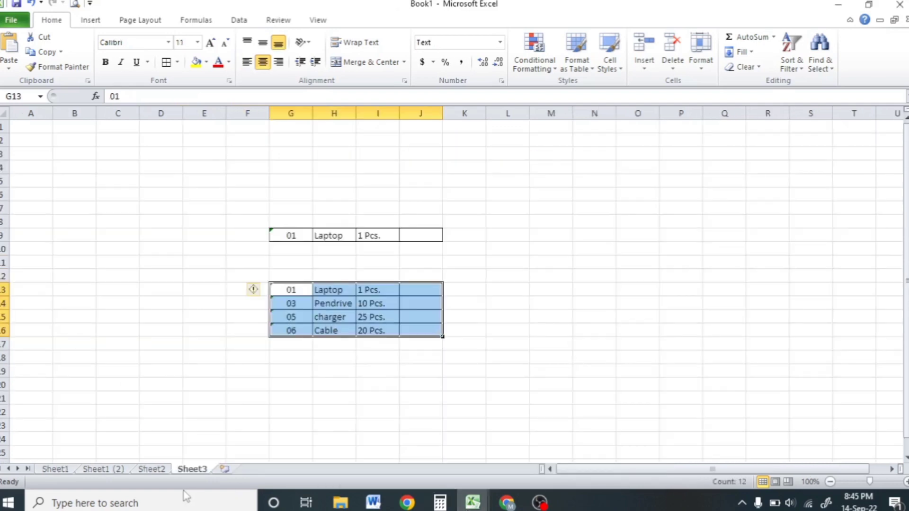
left_click(160, 471)
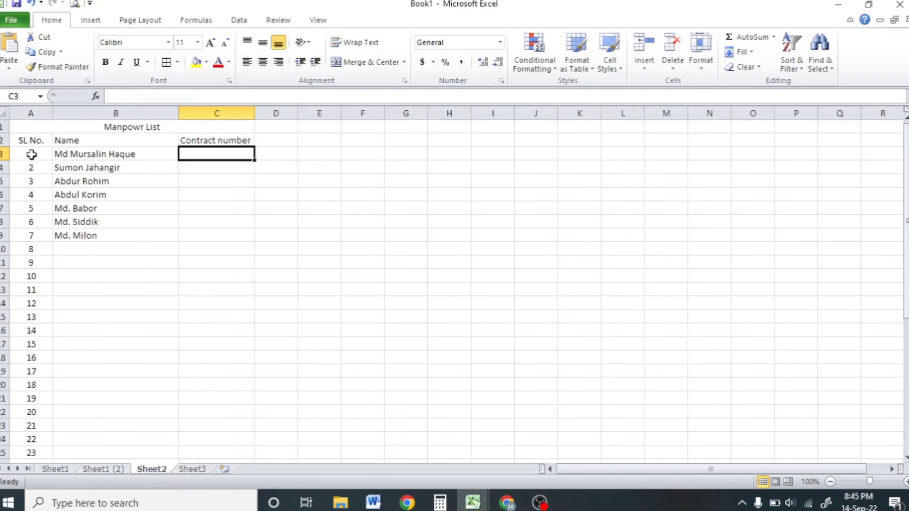
Step: Try to enter 01 as the first serial number in cell A3 of the SL No. column
left_click_drag(32, 155, 30, 178)
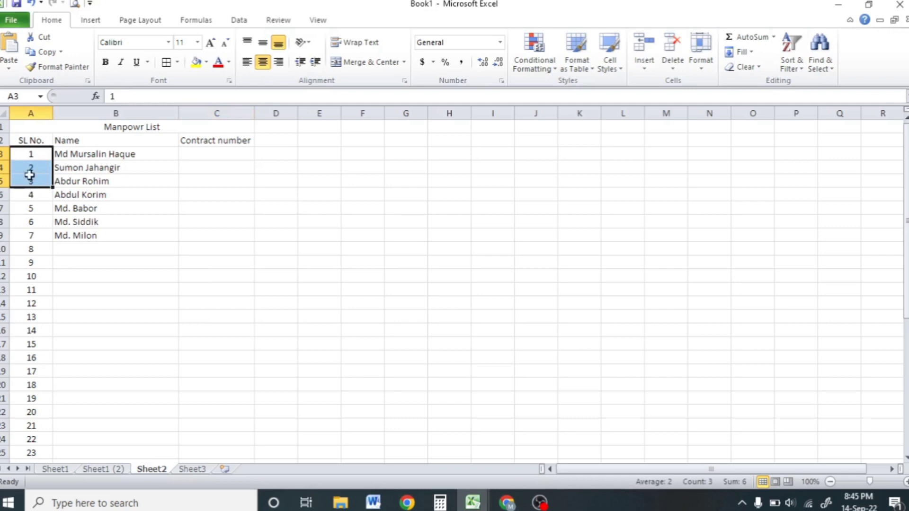
left_click(24, 157)
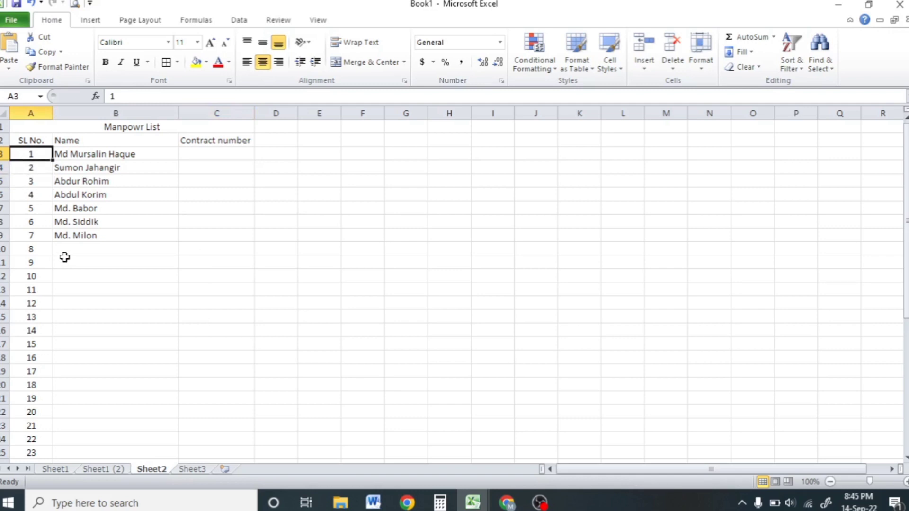
type("01")
key("Return")
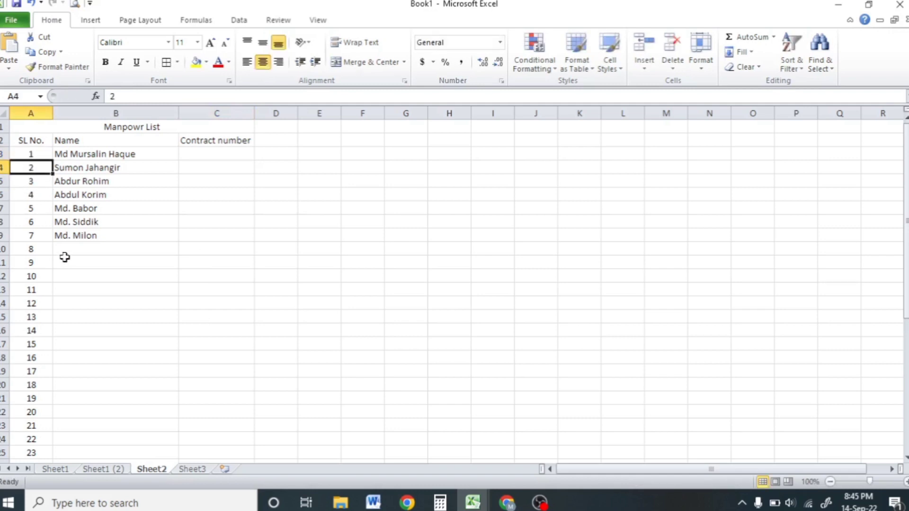
Step: Try to enter 02 in cell A4 and a contact number with a leading zero in cell C3
type("02")
key("Return")
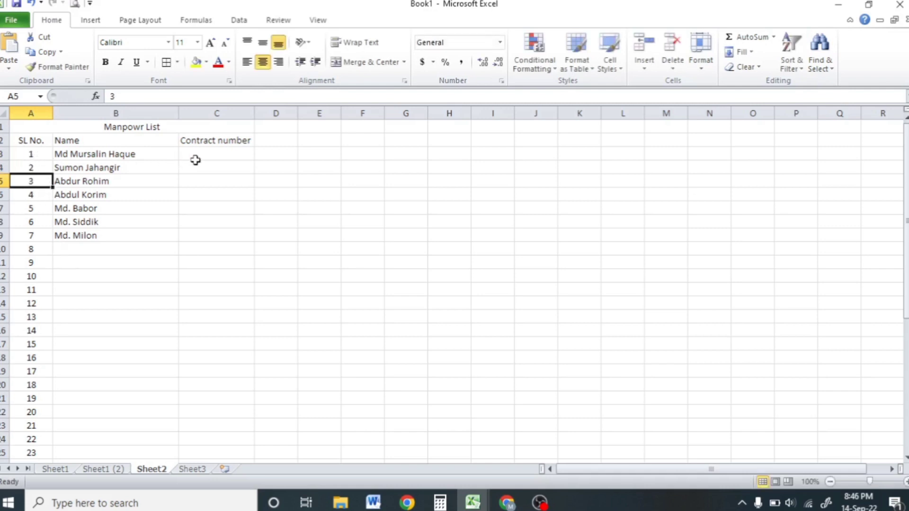
left_click(197, 158)
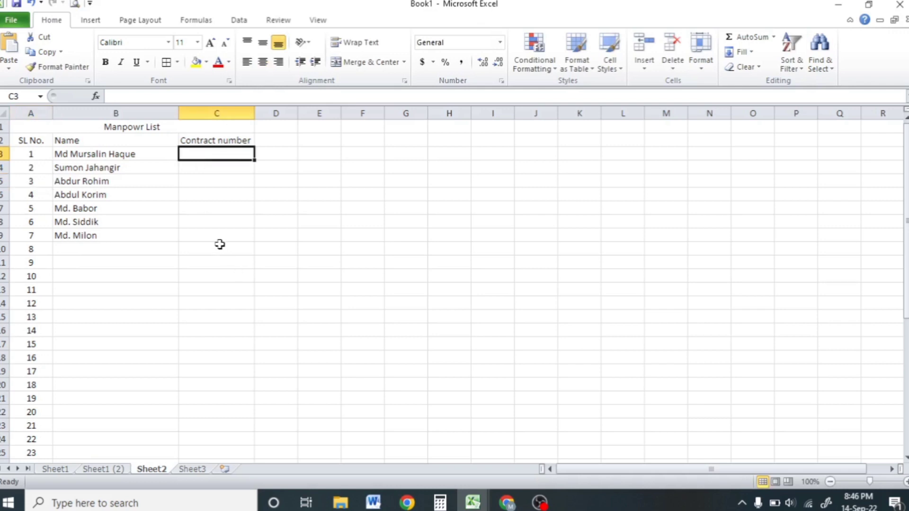
type("017")
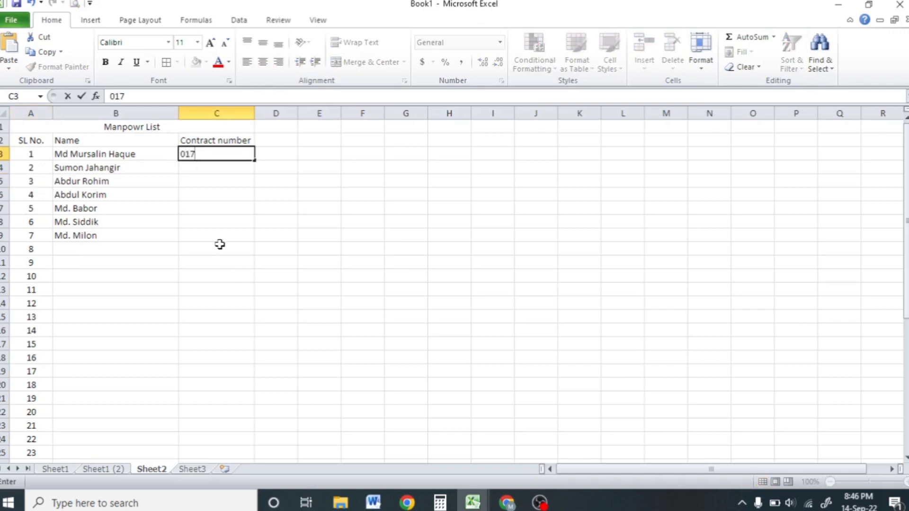
type("123456")
key("Return")
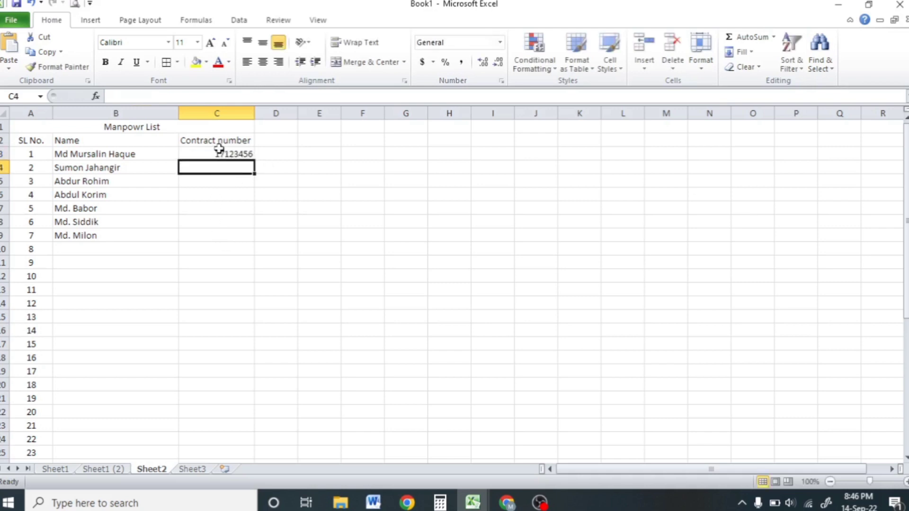
Step: Try a +00 prefix in cell C4, and clear the trial entries from cells C4 and C3
left_click(205, 218)
left_click(199, 168)
type("+22")
key("BackSpace")
key("BackSpace")
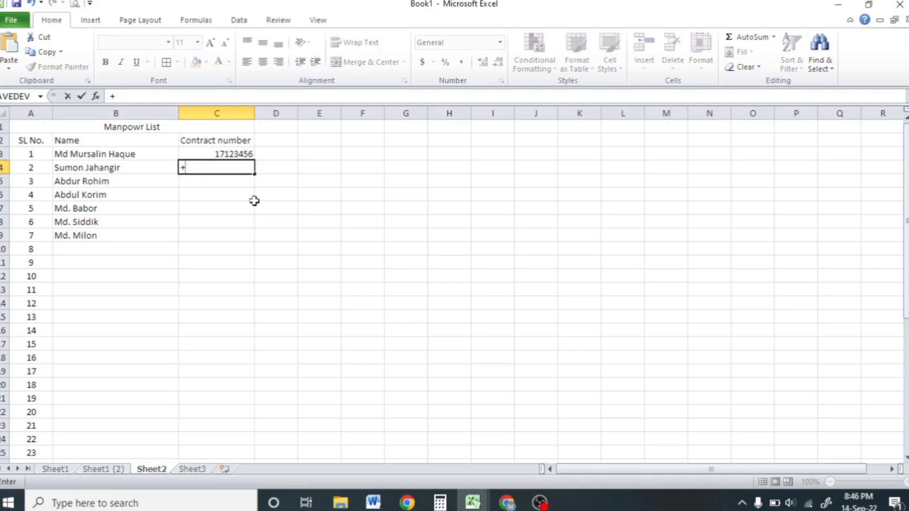
type("00")
left_click(206, 154)
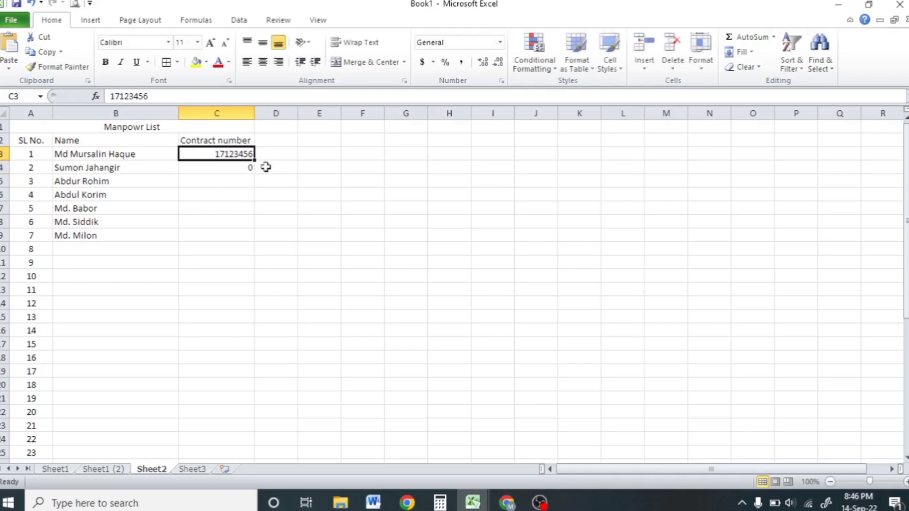
left_click(243, 166)
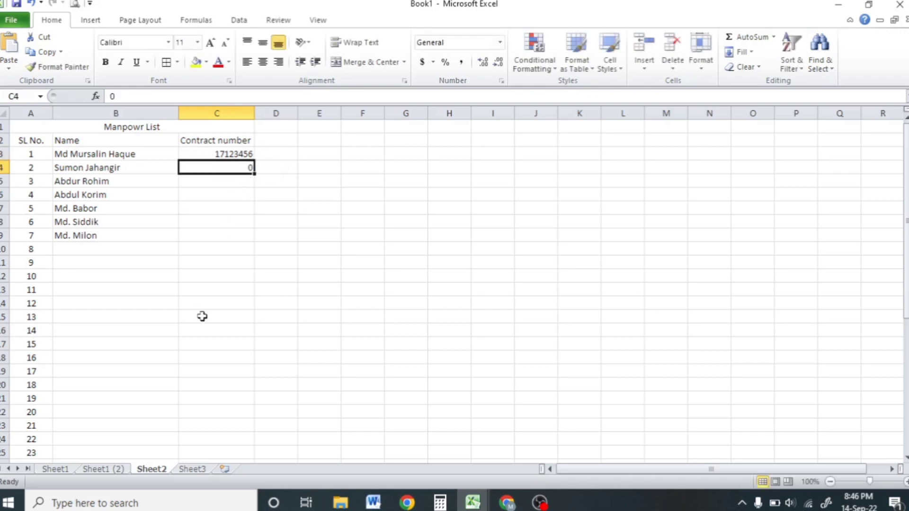
left_click(203, 155)
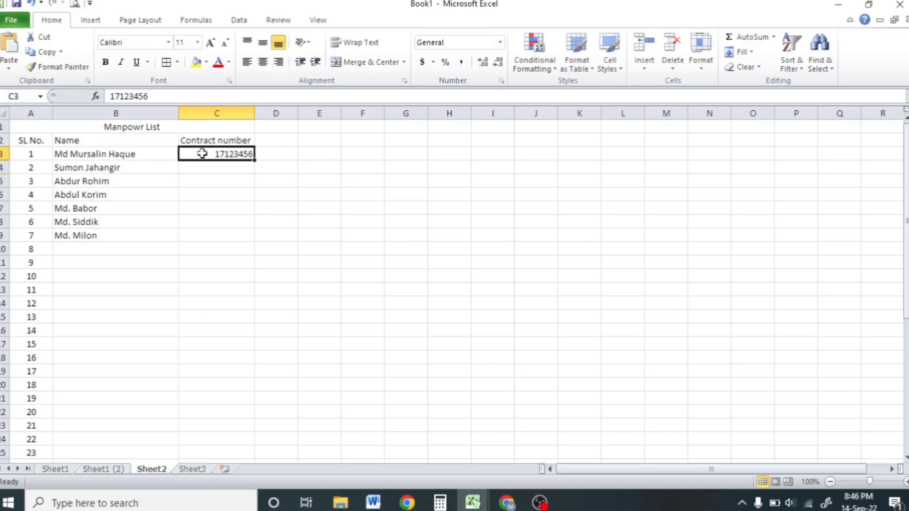
key("Delete")
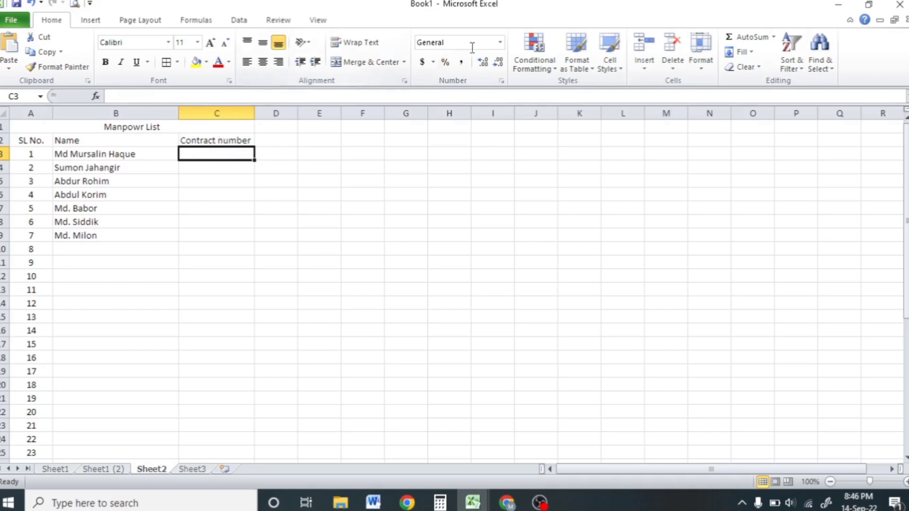
Step: Format cell C3 as Text and enter the first person's contact number with its leading zero
left_click(500, 44)
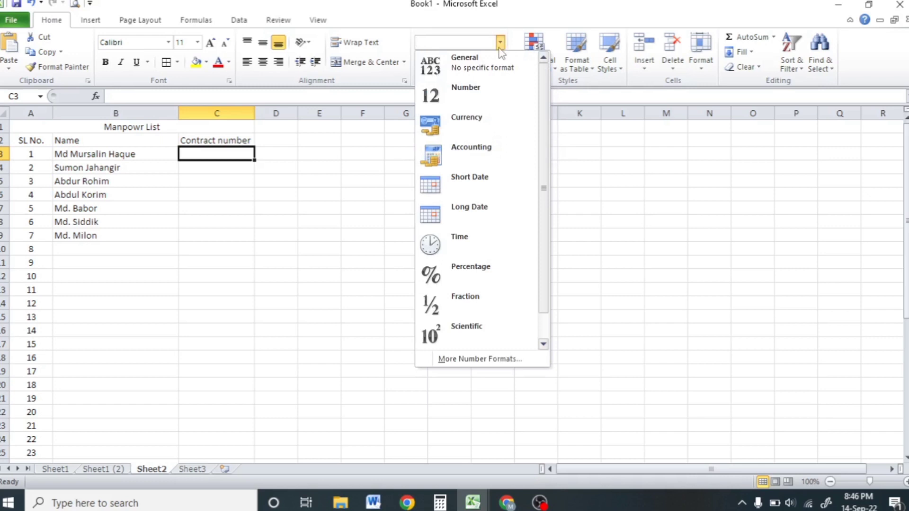
scroll(491, 60, "down", 1)
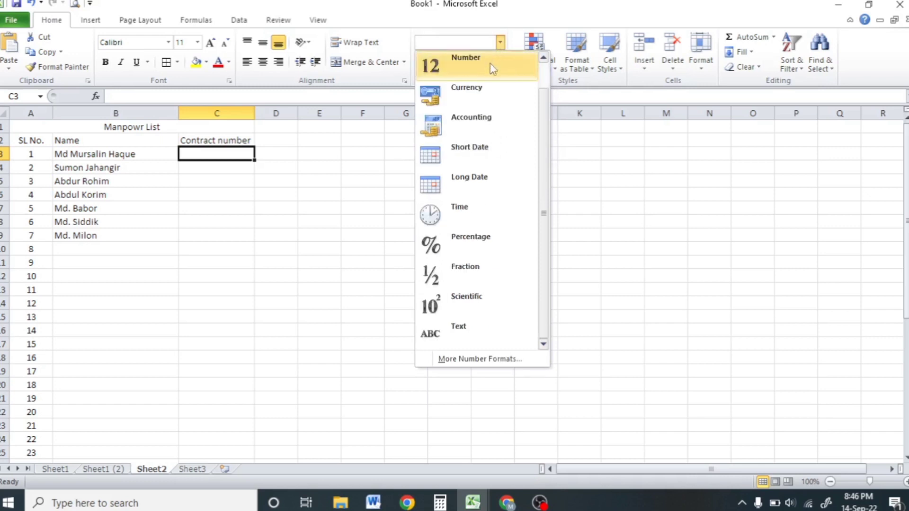
left_click(438, 333)
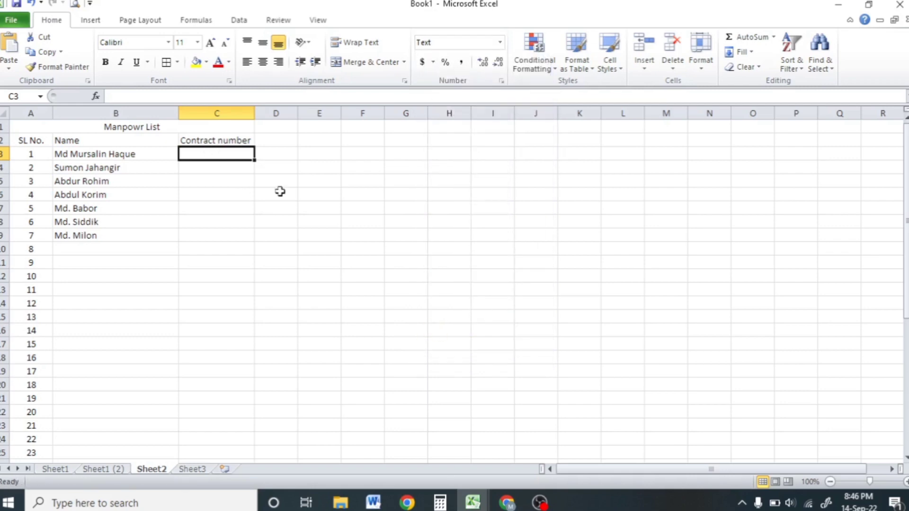
type("017")
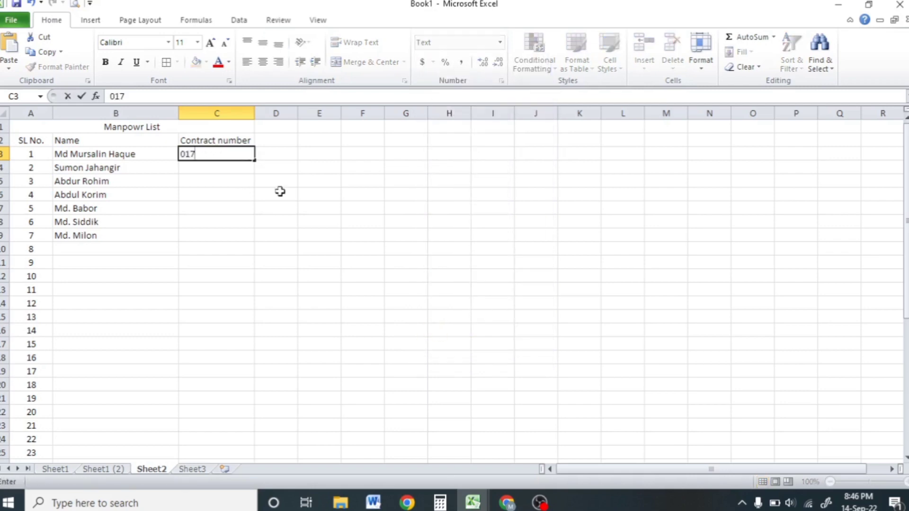
type("123456789")
key("Return")
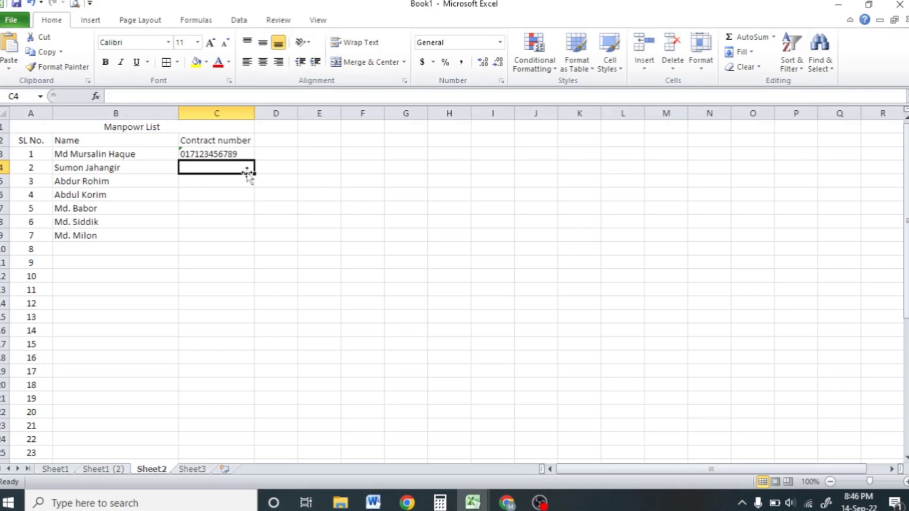
Step: Try to enter 017 in cell C4 with the General number format
type("01")
key("Return")
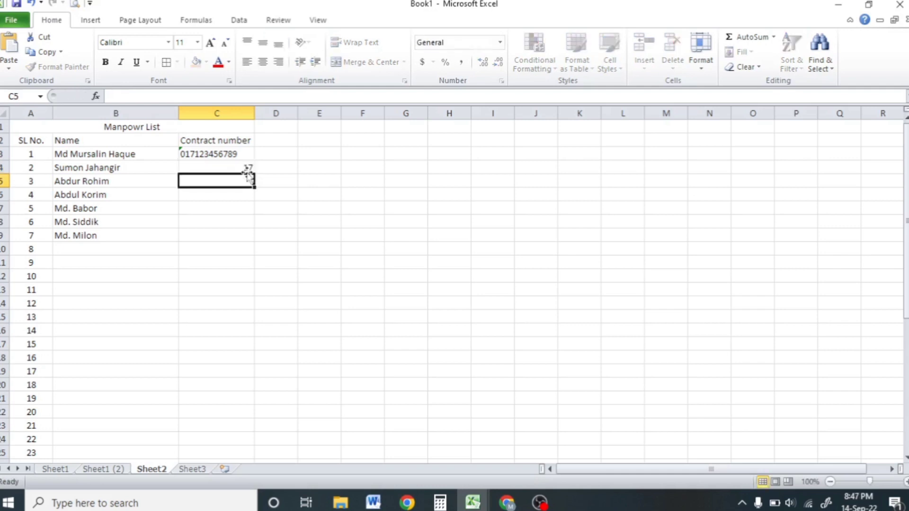
left_click(242, 169)
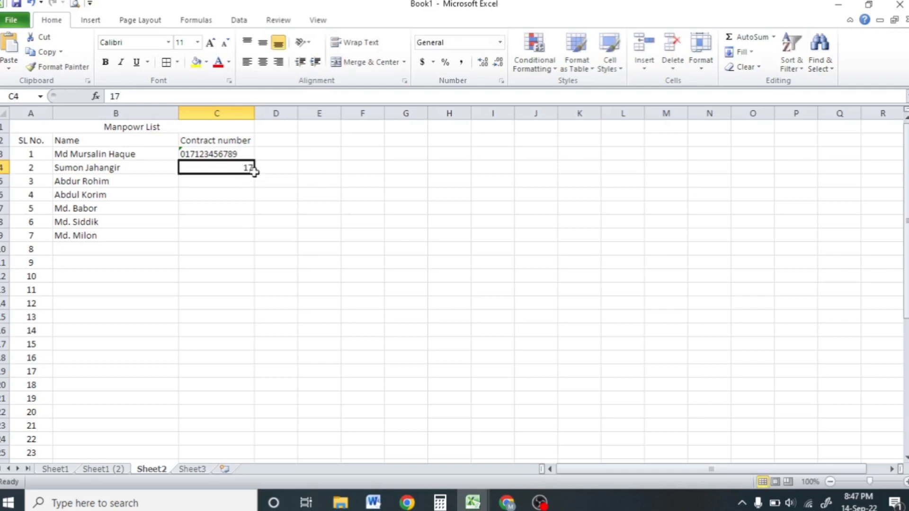
Step: Format cells C4 to C9 of the Contract number column as Text
left_click(499, 42)
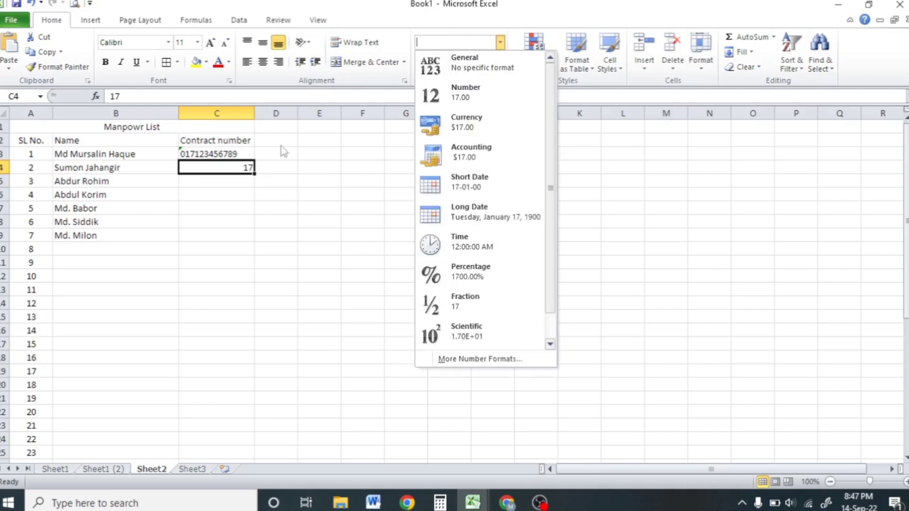
left_click(220, 169)
left_click_drag(221, 169, 241, 238)
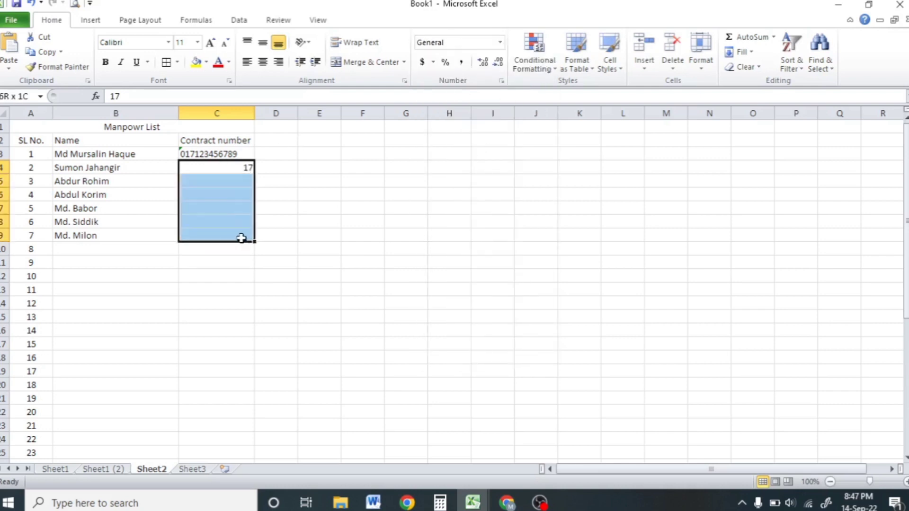
left_click(499, 42)
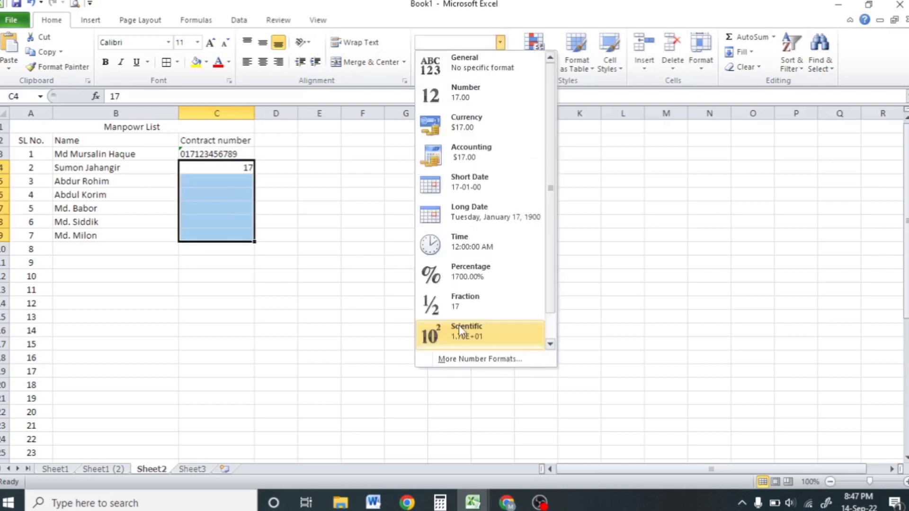
scroll(474, 284, "down", 1)
left_click(426, 326)
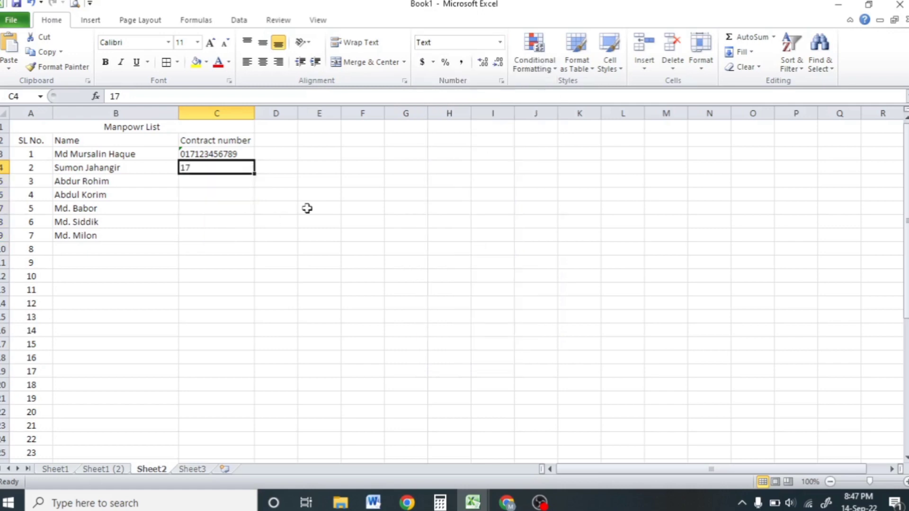
Step: Enter 017, 02 and 03 in cells C4, C5 and C6 of the Contract number column
type("017")
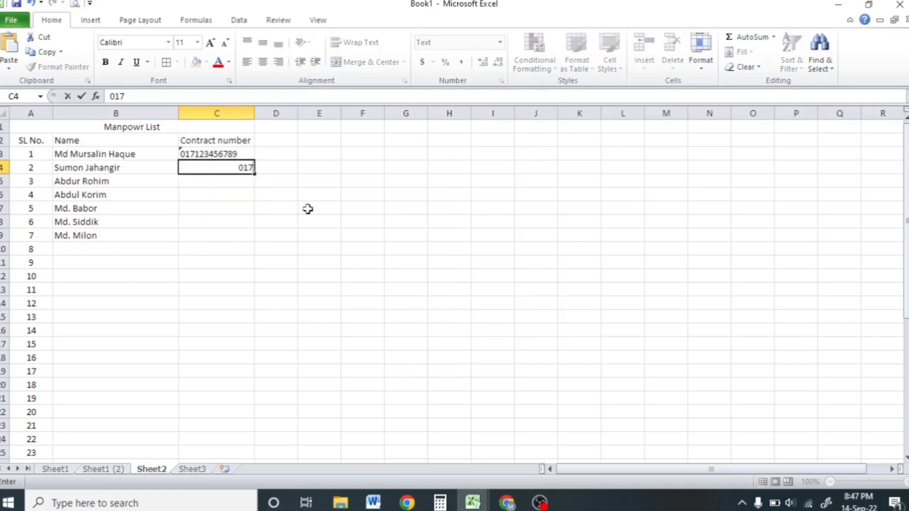
key("Return")
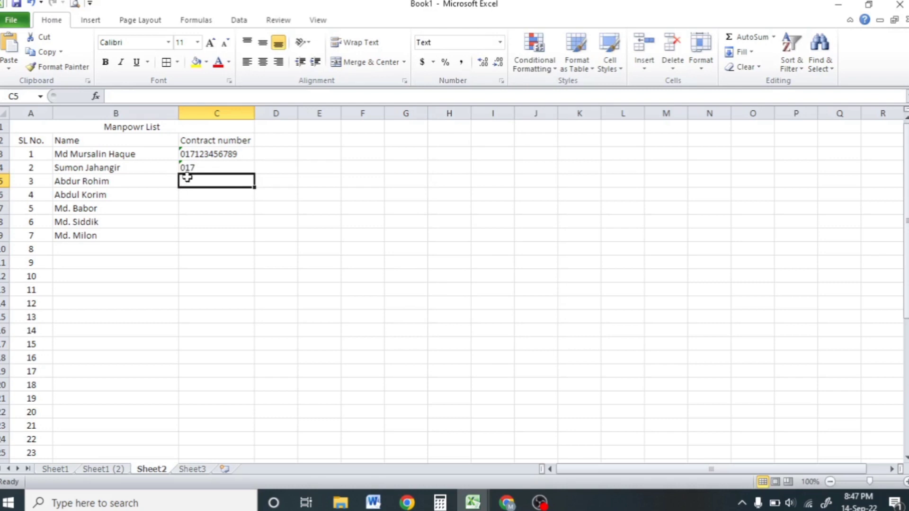
type("02")
key("Return")
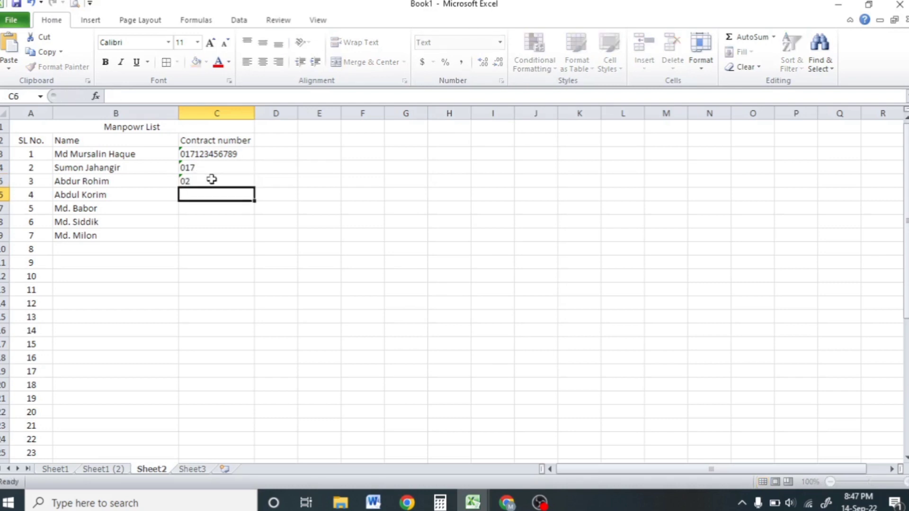
type("03")
key("Return")
left_click(211, 179)
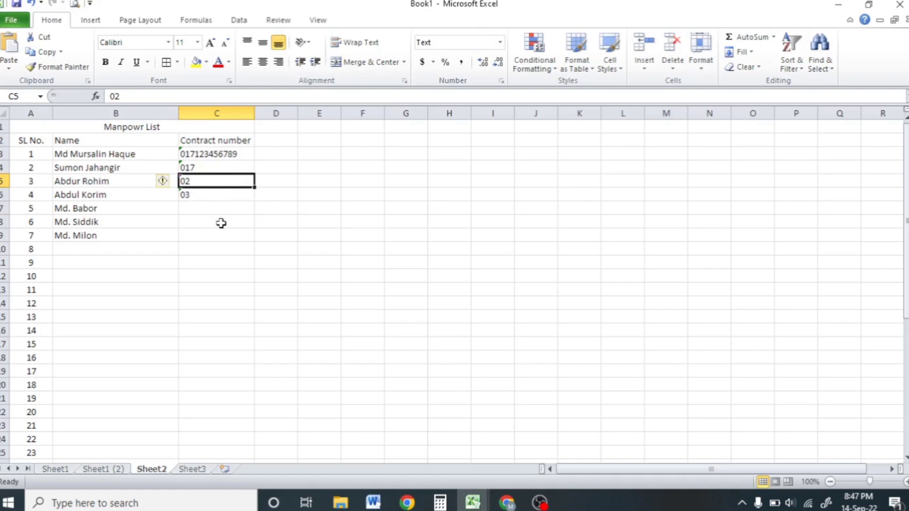
Step: Look through the Stap-05 sheet of the Salary Sheet Demo workbook, examining the Working Days and Absent Days columns against their headings
left_click_drag(341, 226, 346, 294)
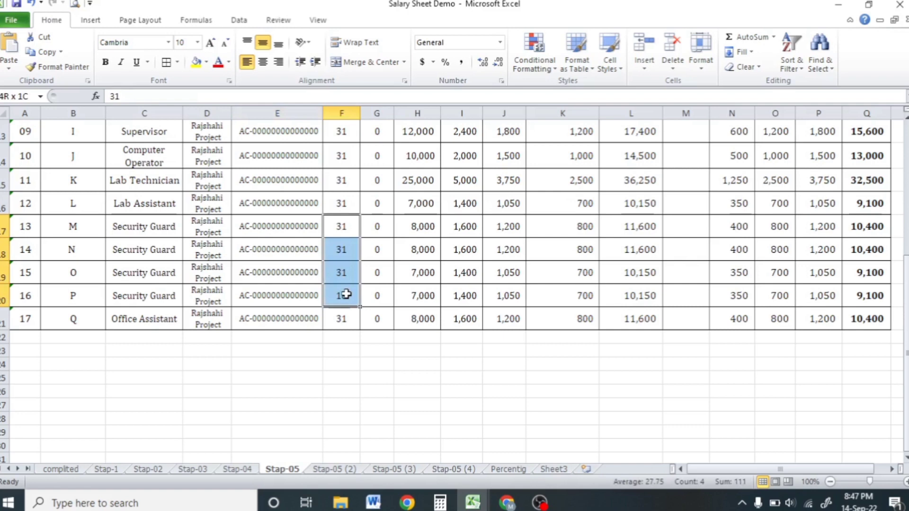
left_click_drag(346, 294, 346, 318)
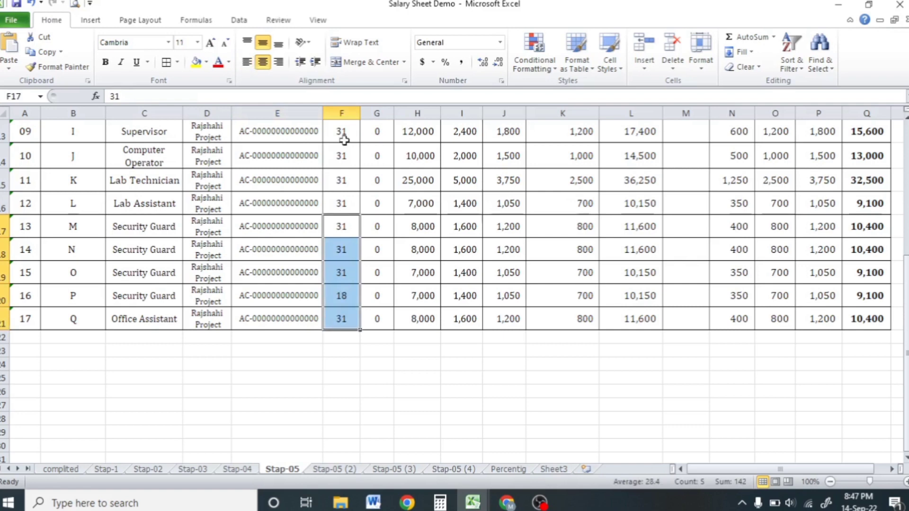
scroll(344, 140, "up", 4)
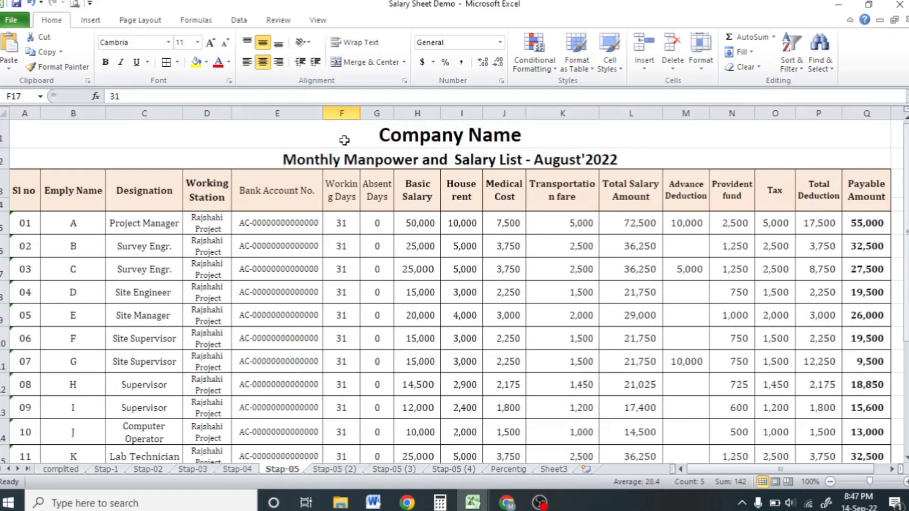
scroll(328, 187, "down", 2)
scroll(328, 187, "up", 2)
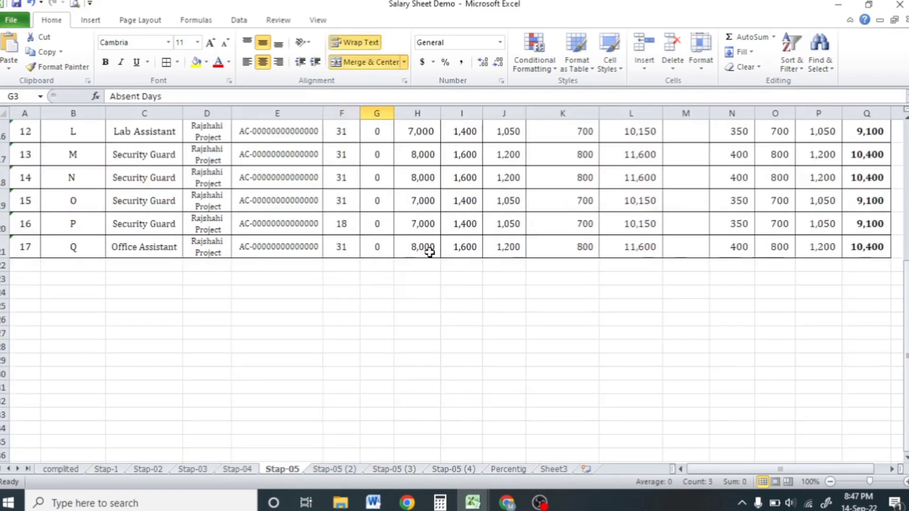
scroll(57, 227, "up", 2)
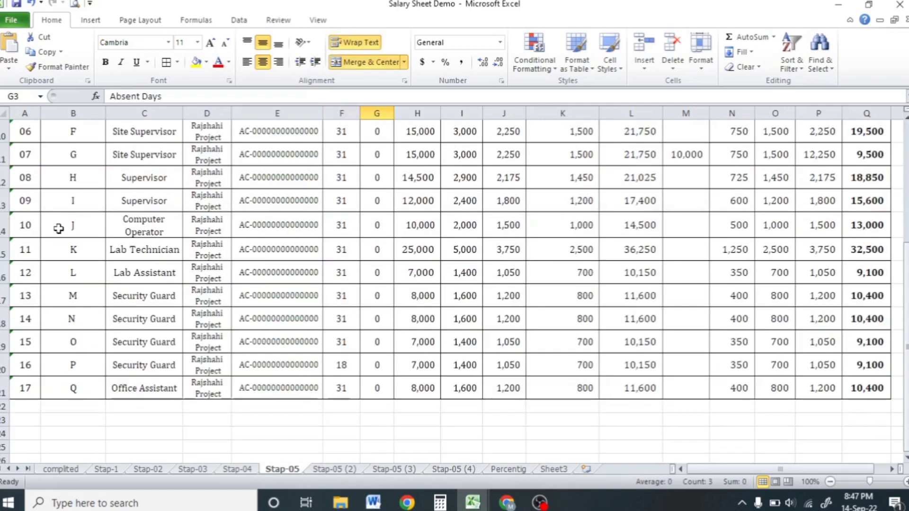
left_click(371, 364)
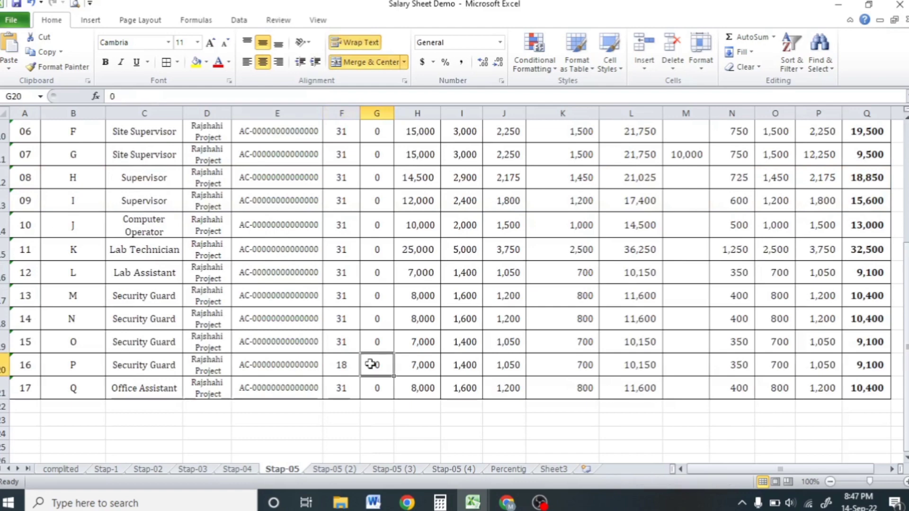
scroll(358, 326, "up", 2)
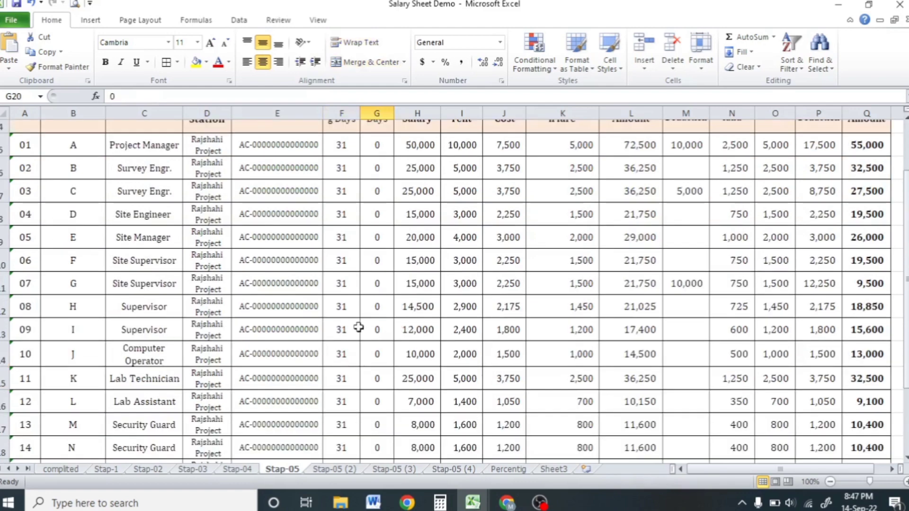
scroll(358, 326, "up", 2)
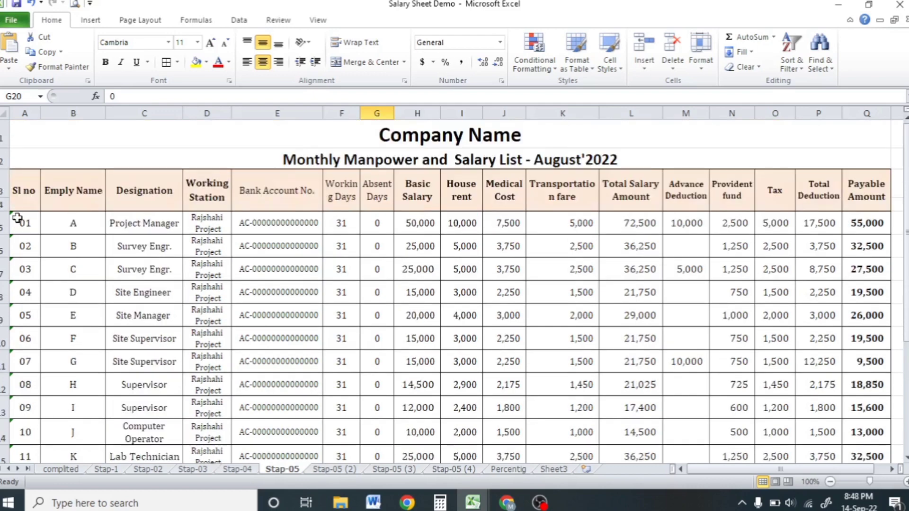
Step: Select the salary table's header row starting from Sl no to examine the column headings
left_click_drag(18, 208, 850, 181)
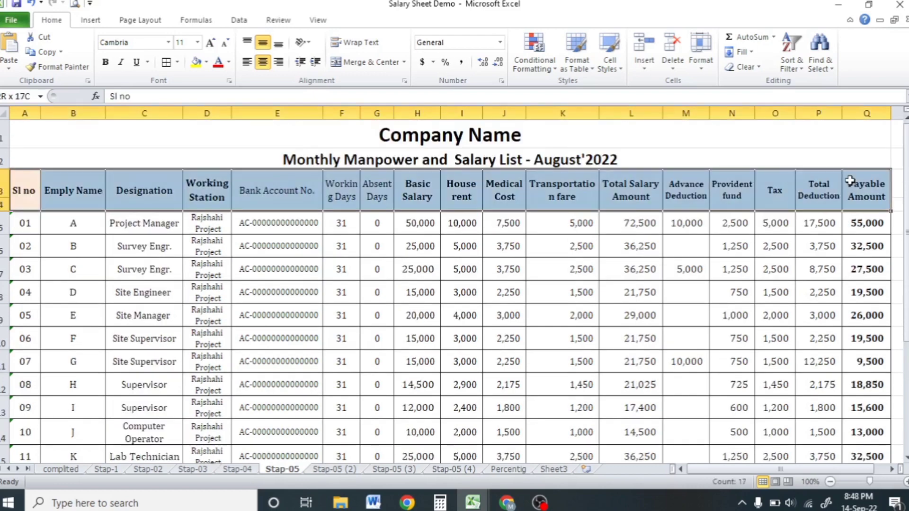
left_click(37, 221)
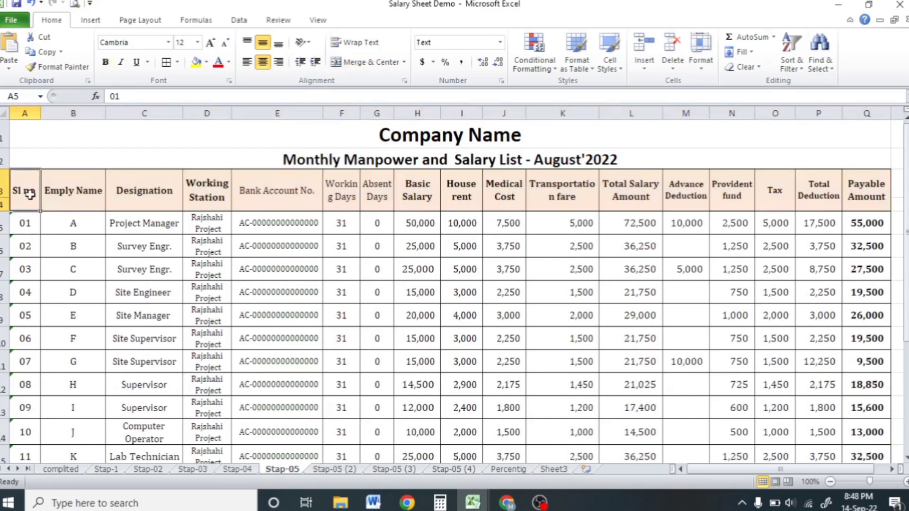
left_click_drag(29, 193, 504, 191)
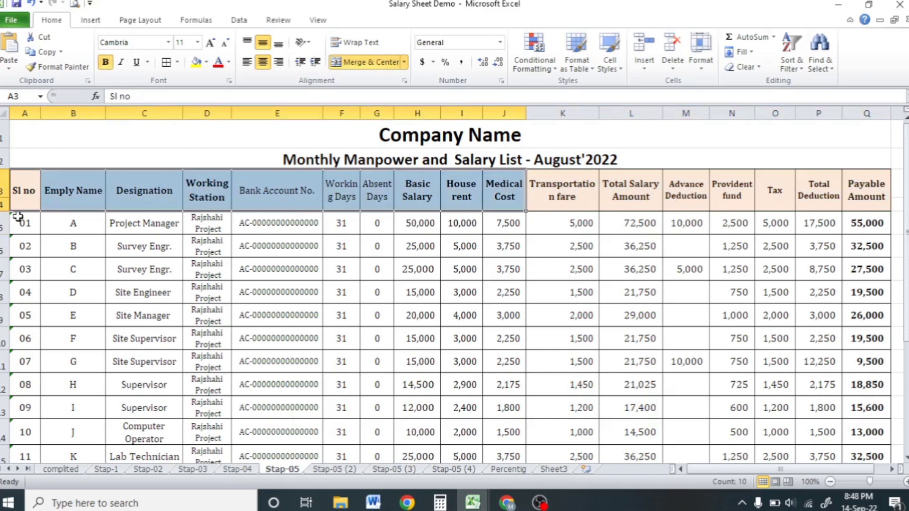
Step: Freeze the panes at row 5, the first employee row, so the title and heading rows above it are locked while scrolling
left_click(1, 228)
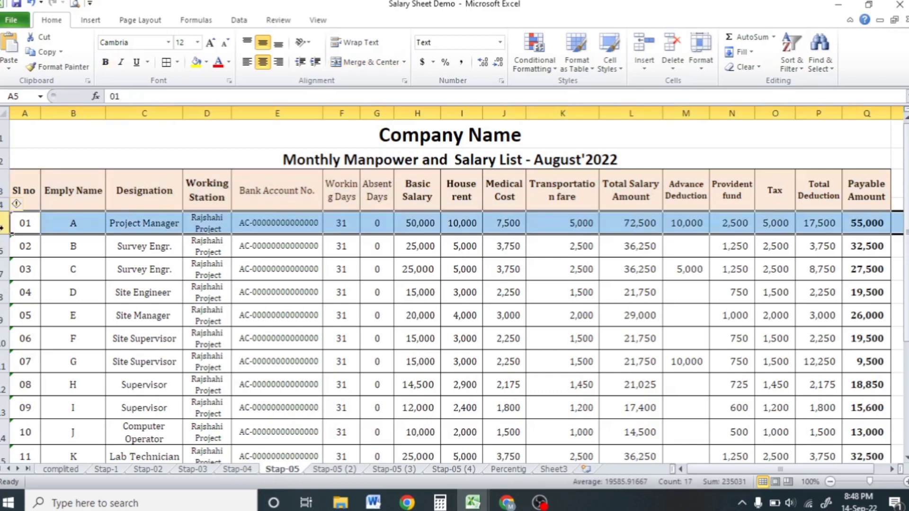
left_click_drag(73, 192, 854, 183)
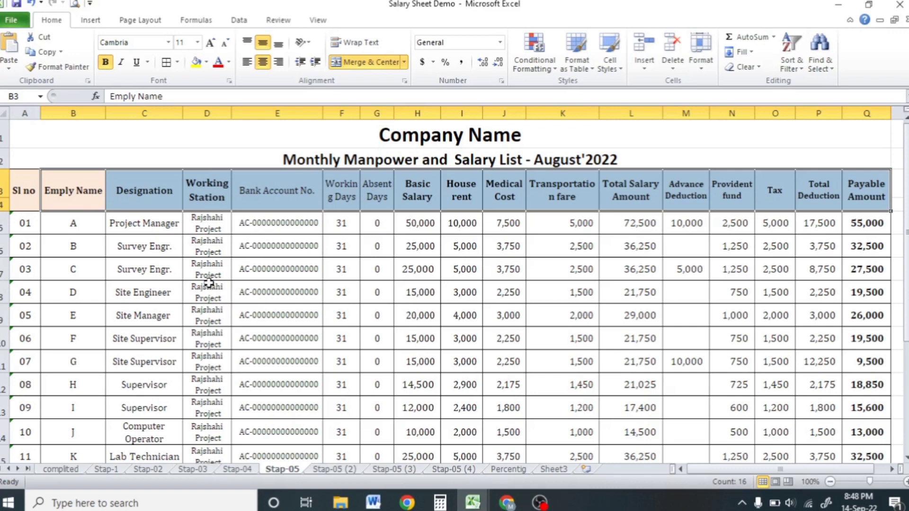
left_click(2, 223)
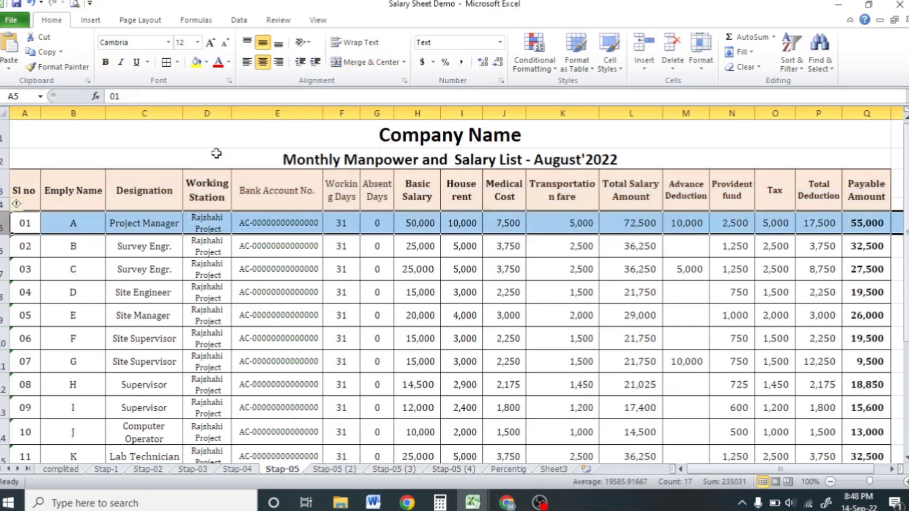
left_click(317, 20)
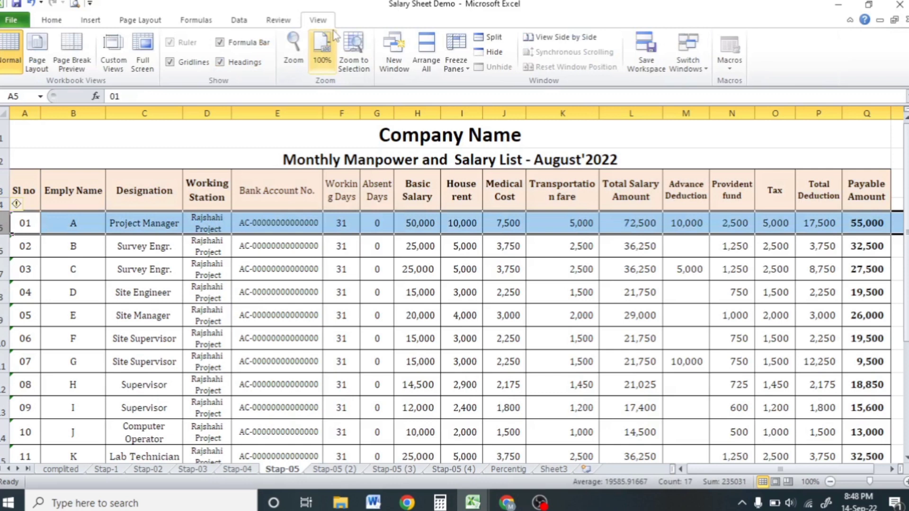
left_click(465, 69)
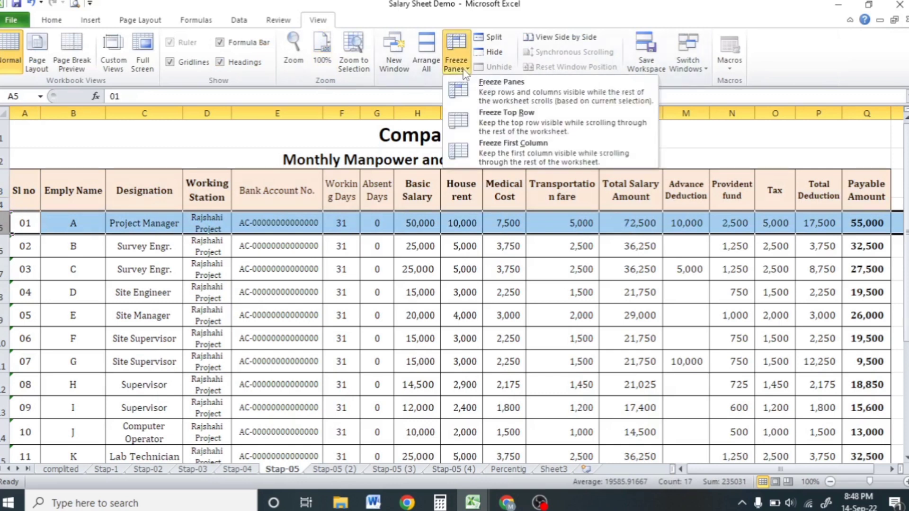
left_click(495, 88)
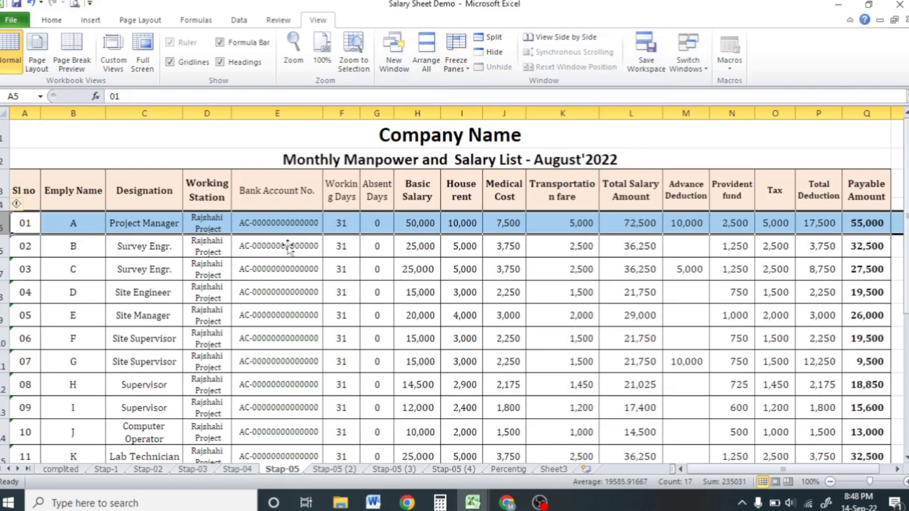
Step: Check the frozen title and heading rows by looking through the salary table down to the empty rows below the last employee
left_click(50, 190)
left_click_drag(29, 191, 116, 189)
left_click(279, 190)
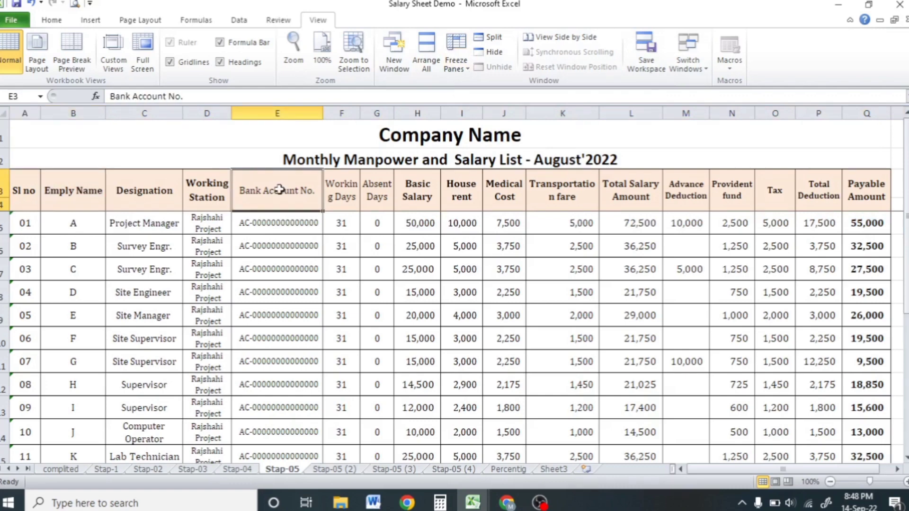
scroll(497, 278, "down", 6)
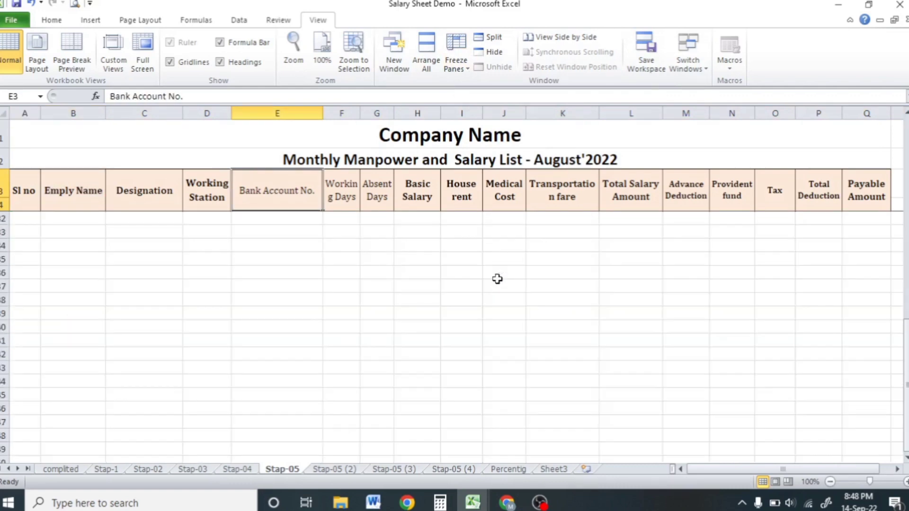
scroll(497, 279, "up", 4)
scroll(497, 278, "down", 2)
scroll(497, 279, "up", 1)
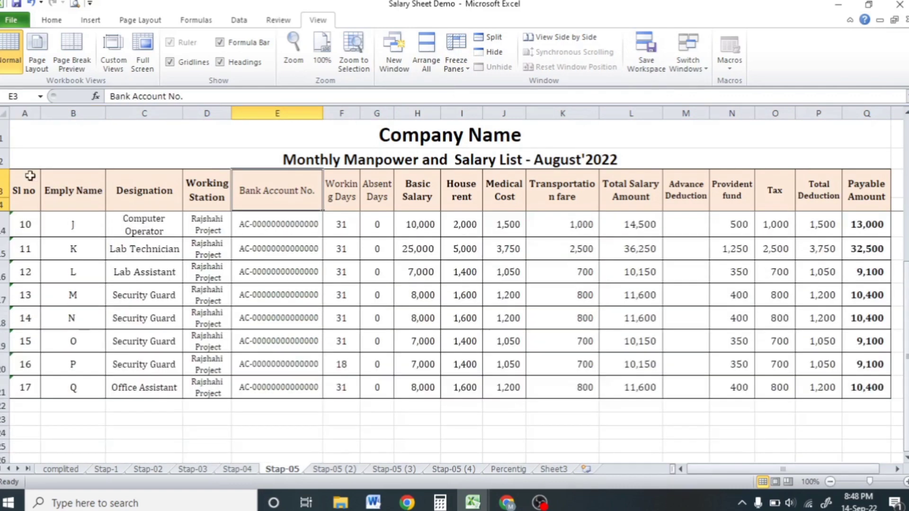
left_click_drag(30, 175, 649, 192)
left_click(322, 257)
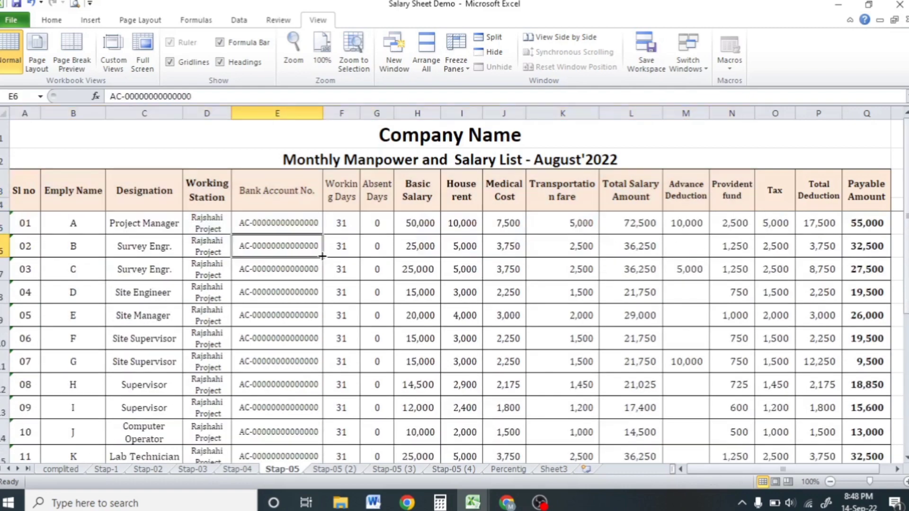
scroll(321, 256, "down", 3)
scroll(335, 254, "down", 4)
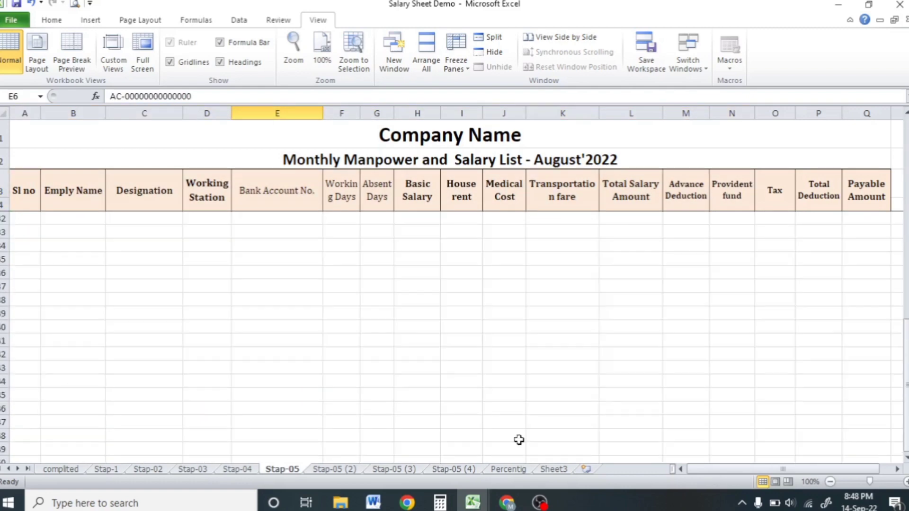
scroll(467, 330, "up", 8)
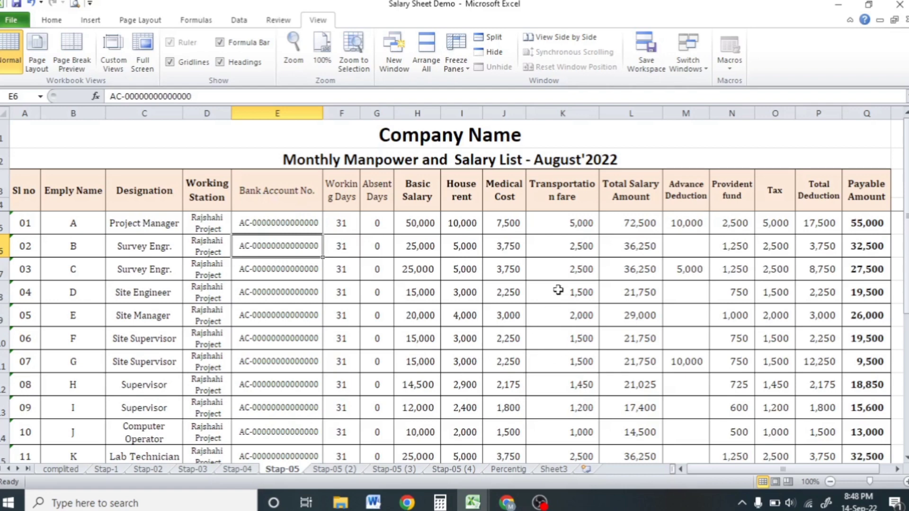
scroll(556, 298, "down", 7)
scroll(232, 332, "up", 3)
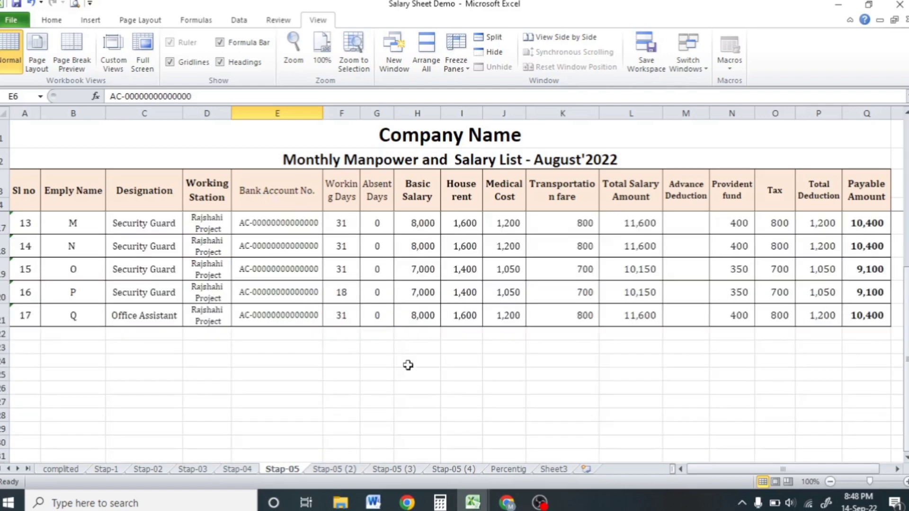
left_click(408, 368)
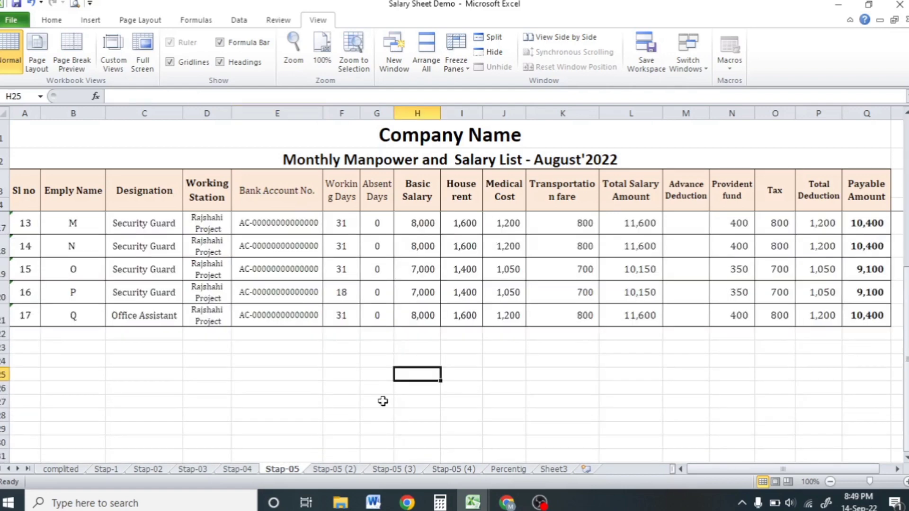